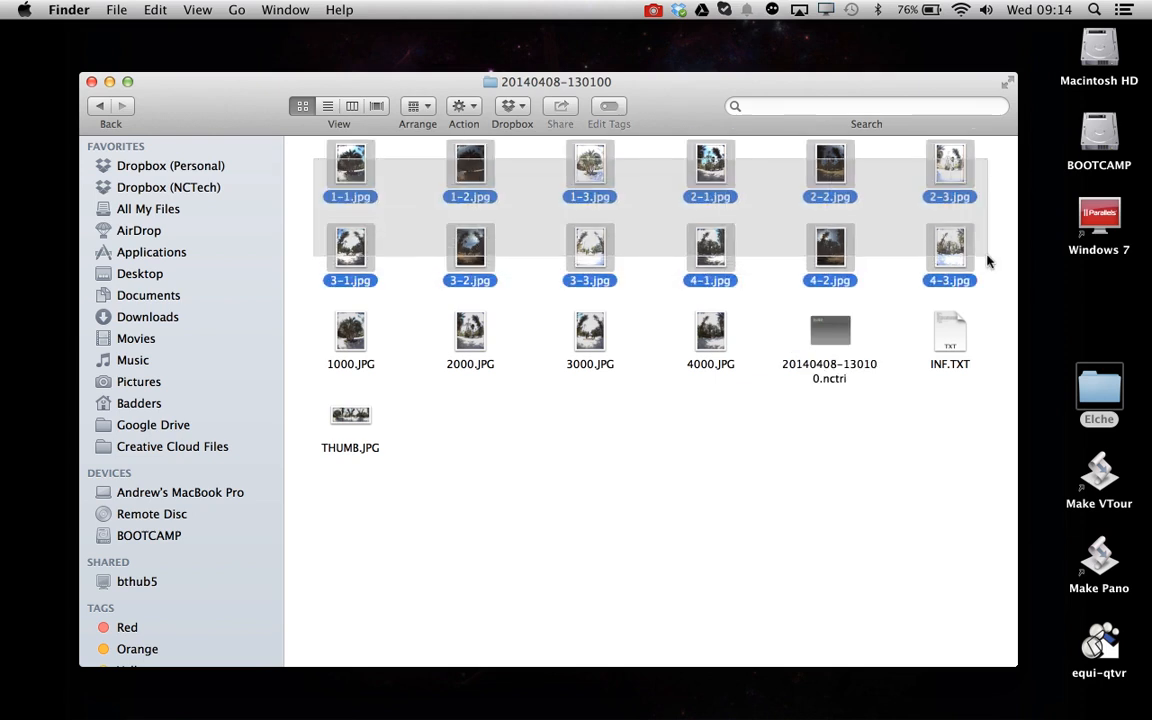
Preview the first set of three bracketed images 1-1 to 1-3 and step through them in Quick Look
click(318, 215)
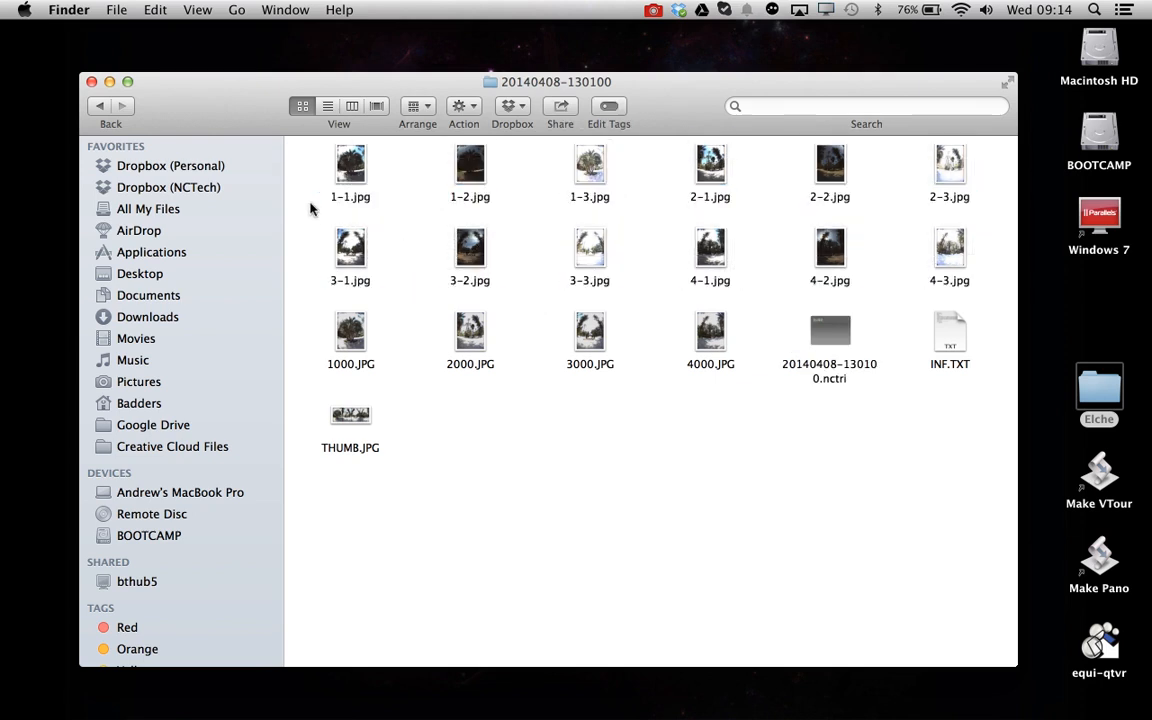
drag(283, 182, 632, 172)
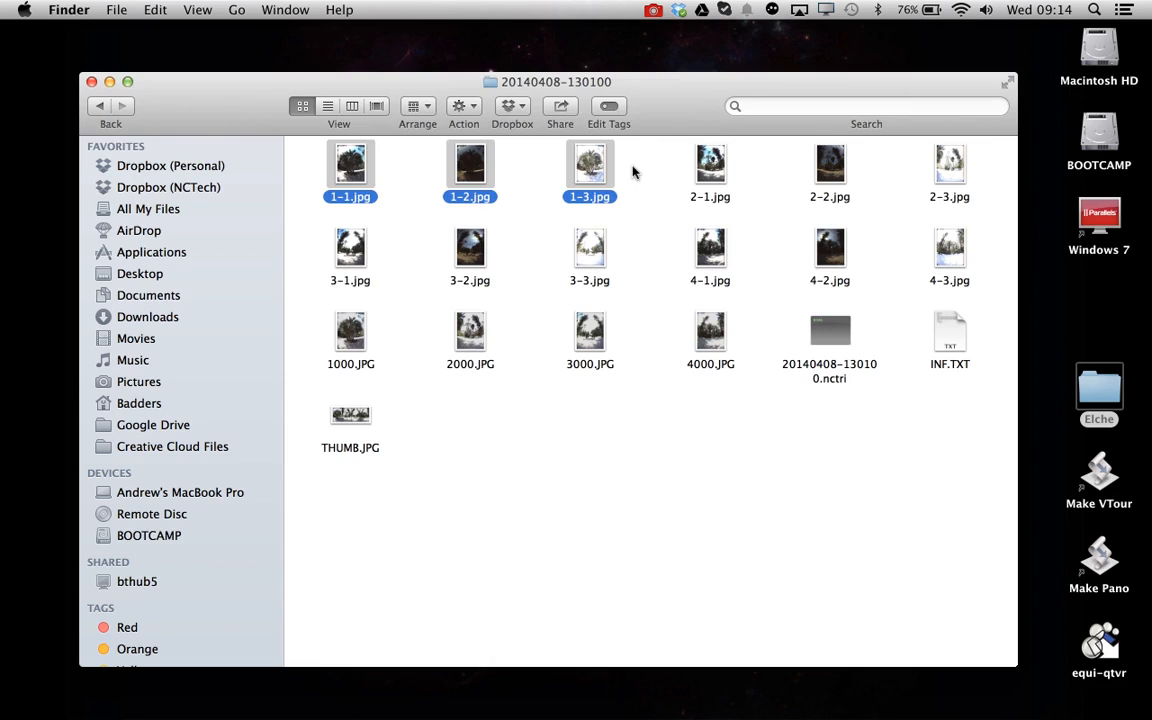
key(space)
key(Right)
key(Right)
key(Right)
key(Right)
key(Right)
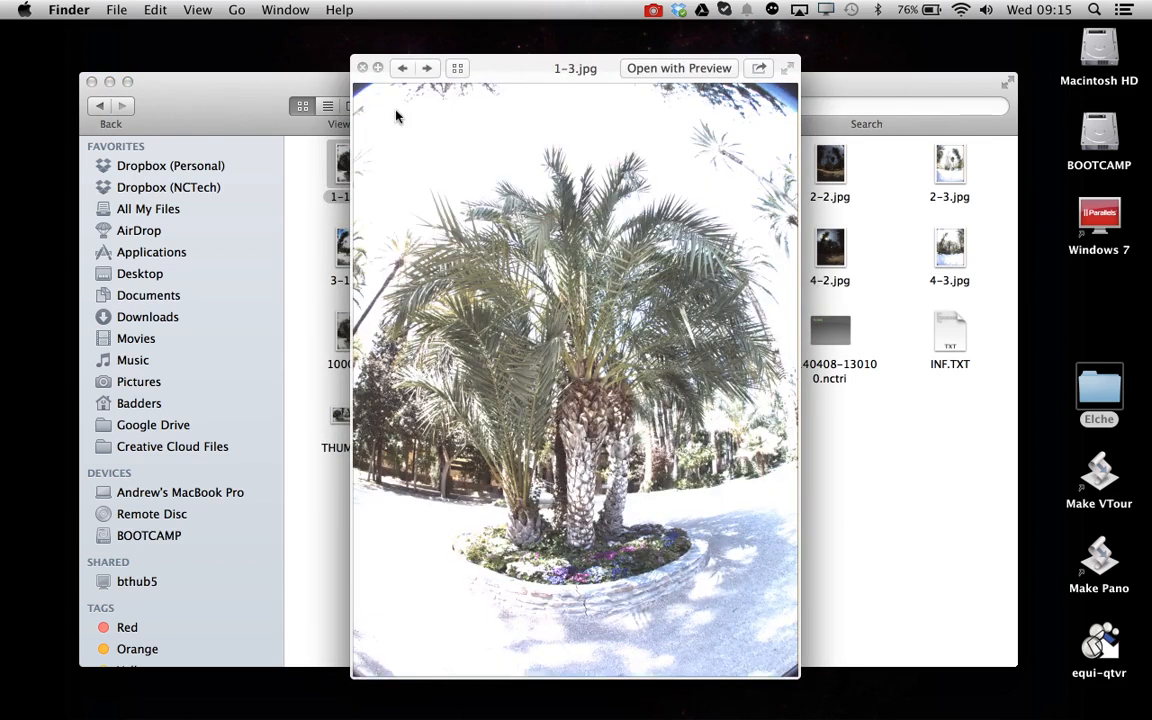
click(362, 68)
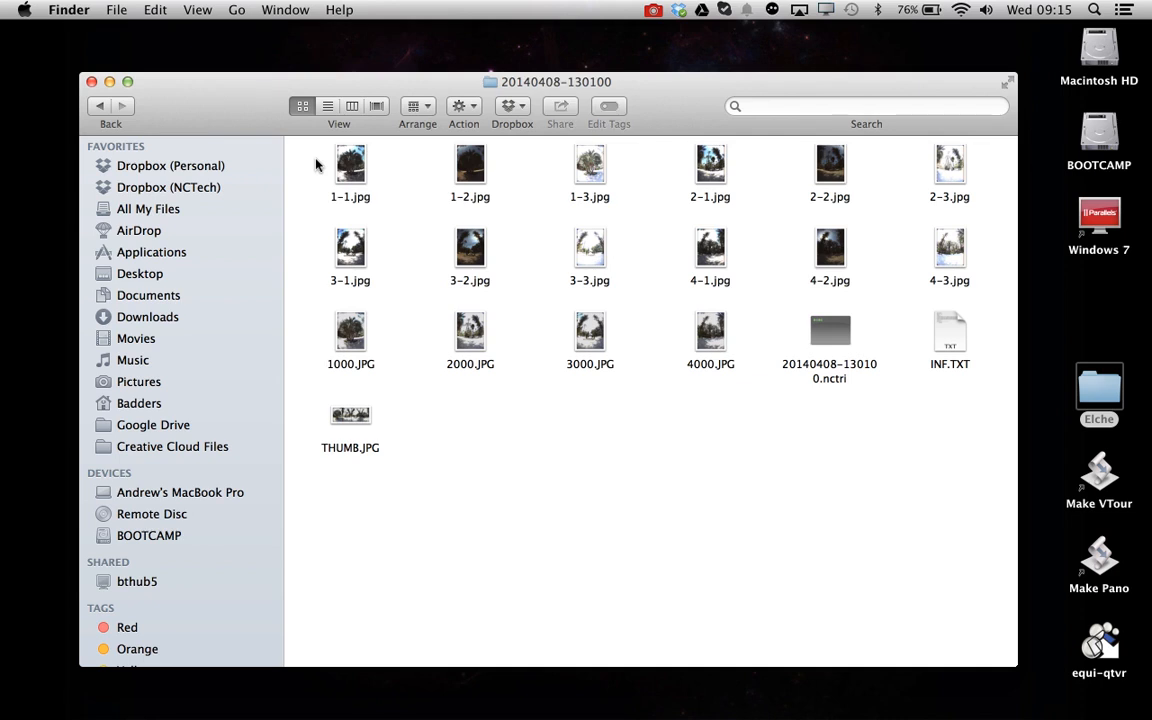
Select the twelve bracketed JPG images in the folder and close the Finder window
click(838, 340)
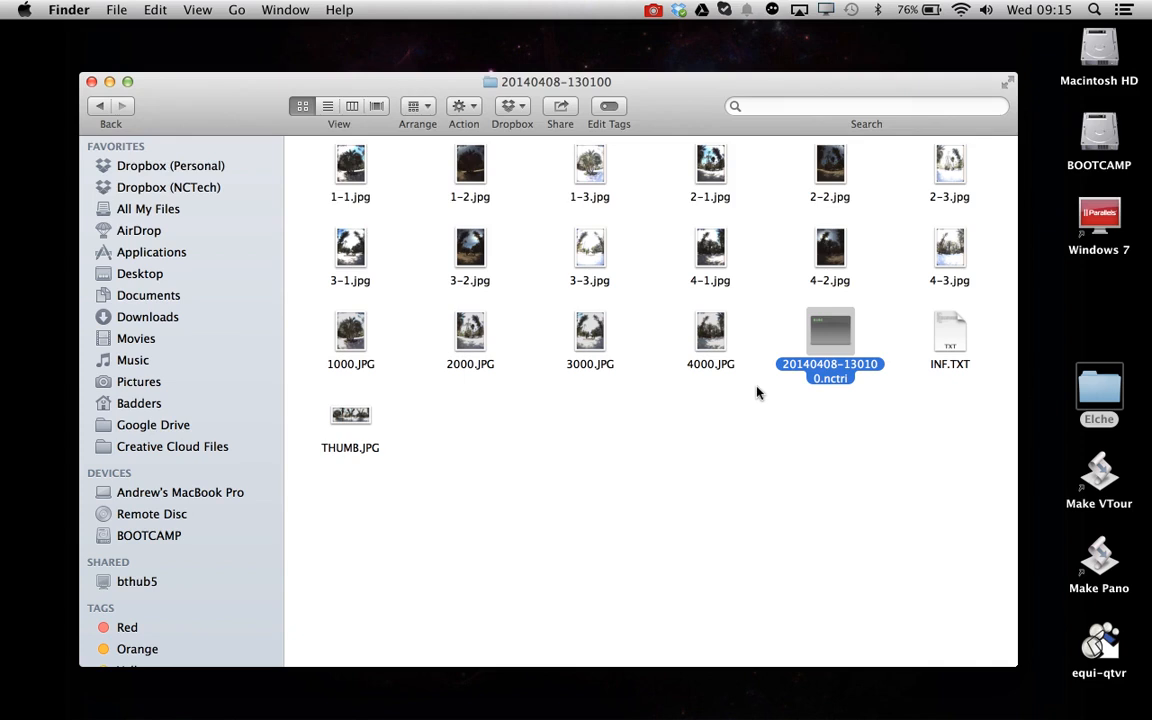
drag(321, 165, 962, 262)
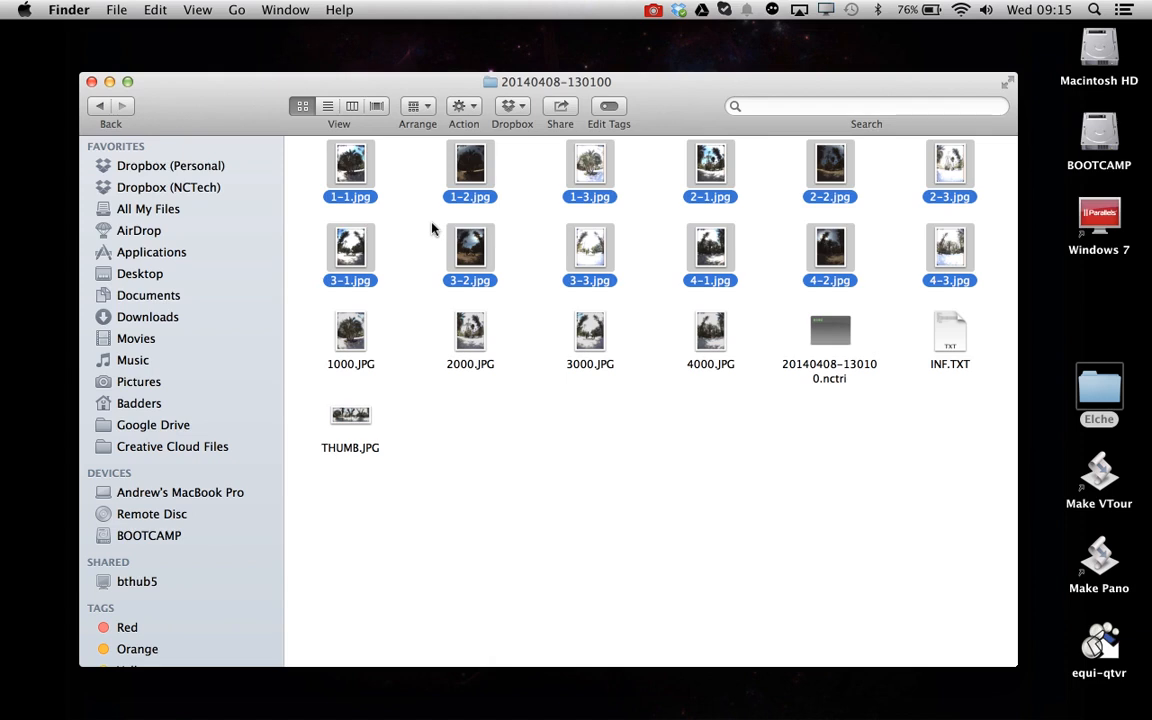
click(91, 83)
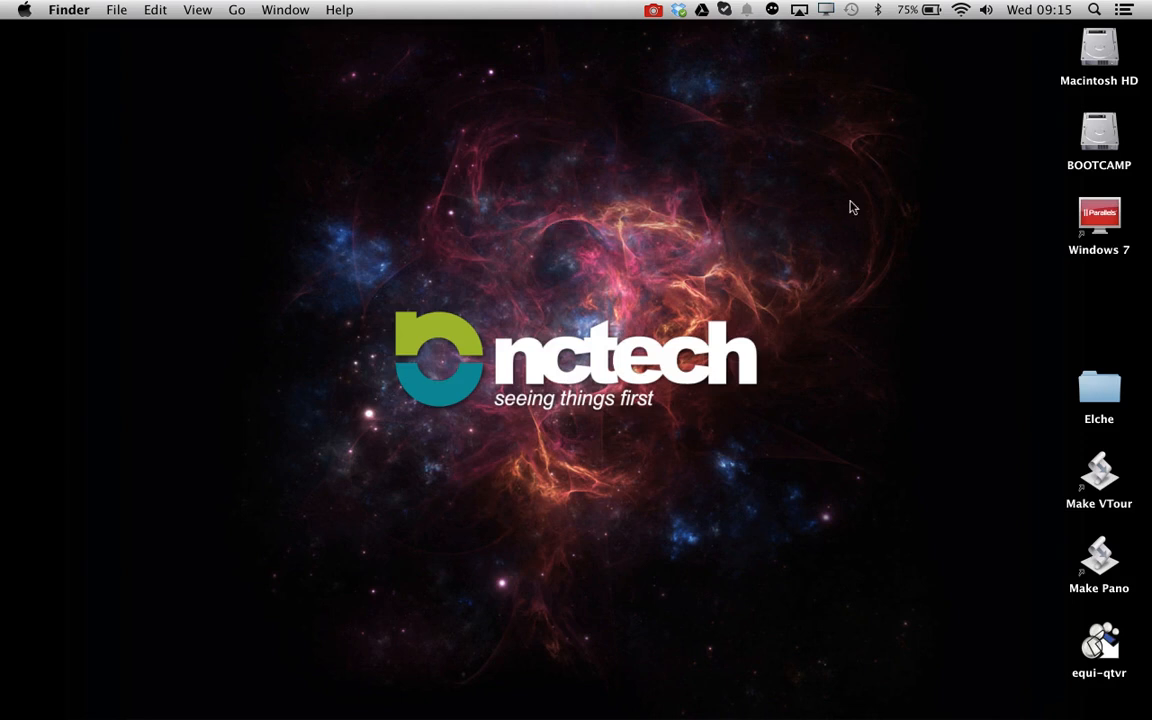
Launch Autopano Giga 3.6 through a Spotlight search for auto
click(1095, 10)
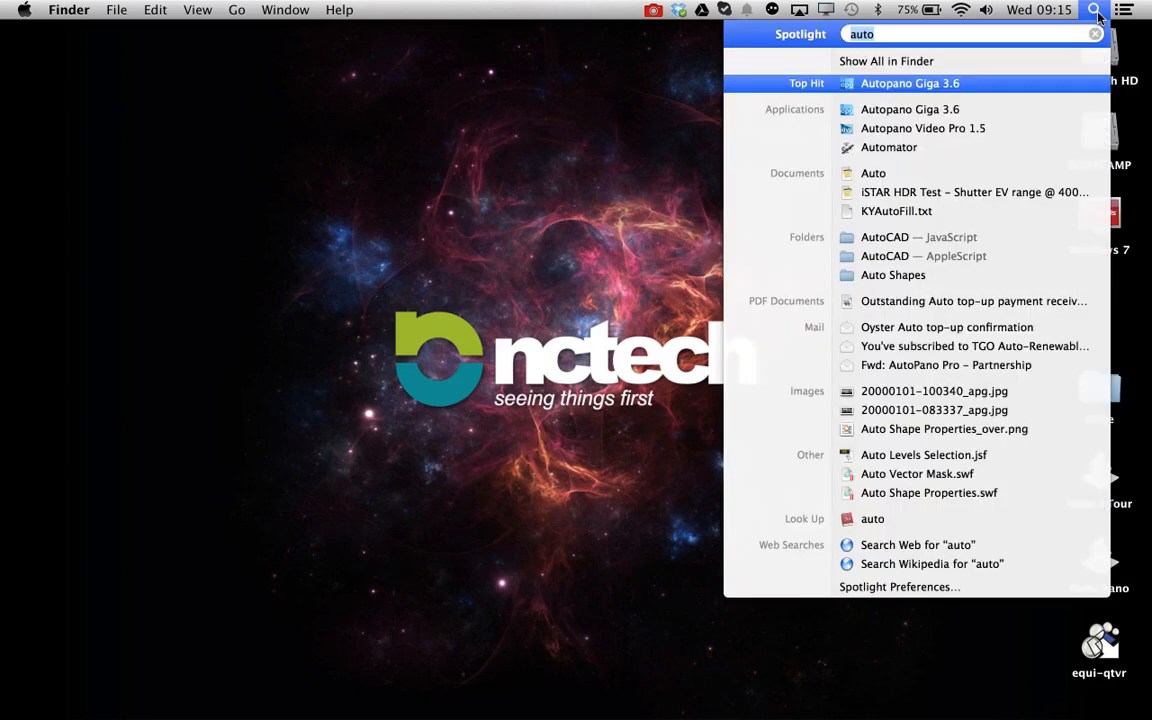
click(913, 85)
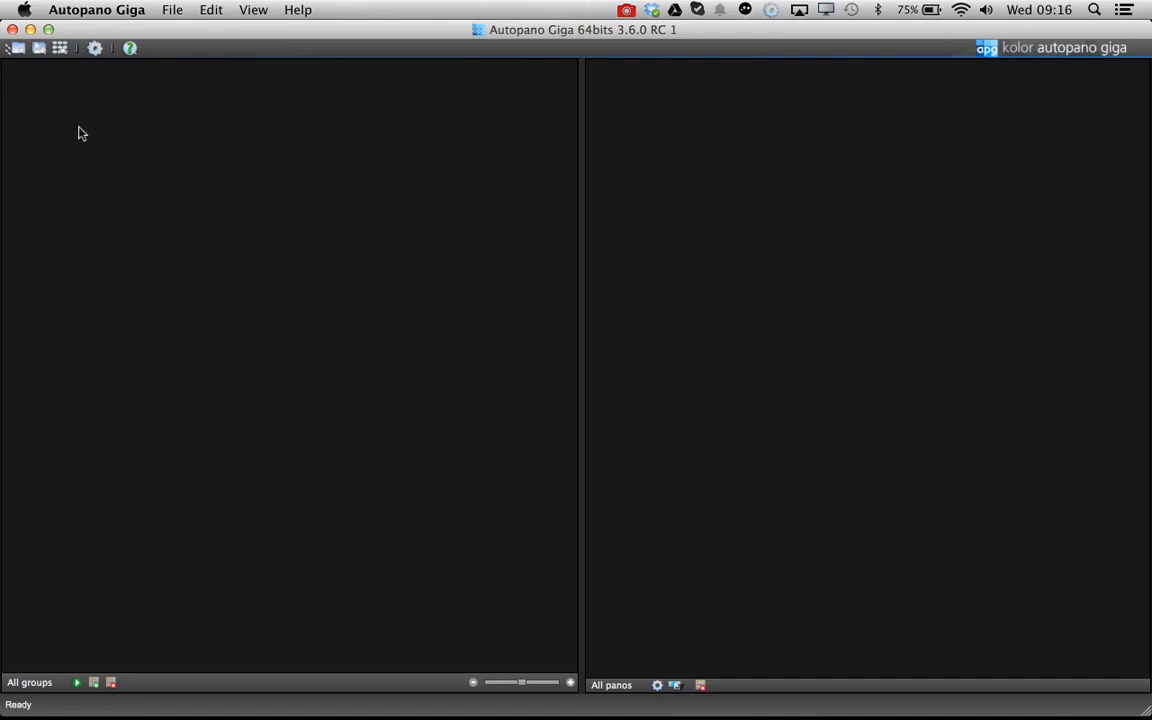
Open the Import wizard, pick the iSTAR plugin and advance to its folder settings
click(61, 49)
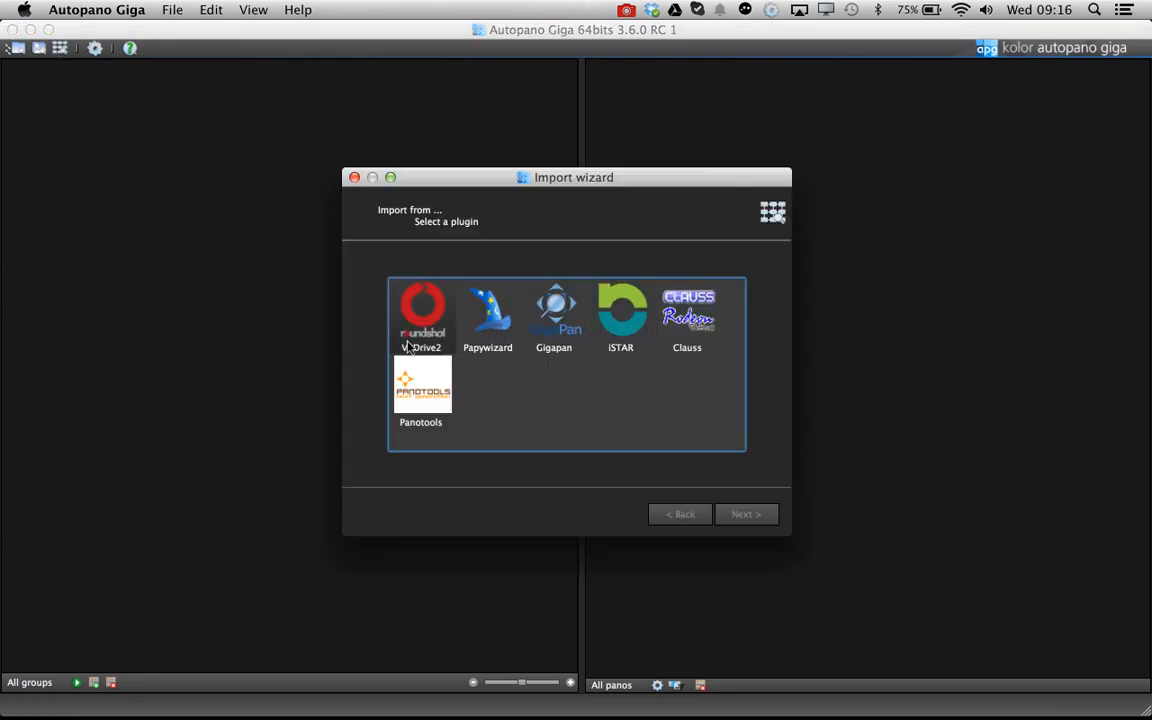
click(620, 333)
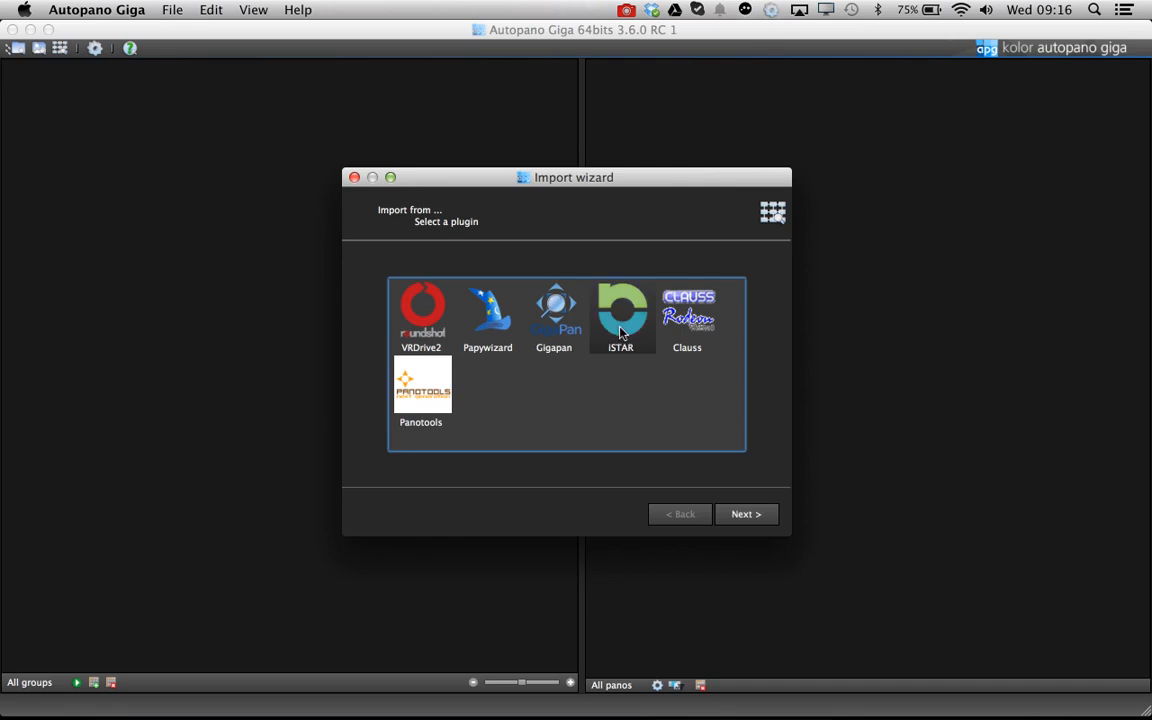
click(750, 518)
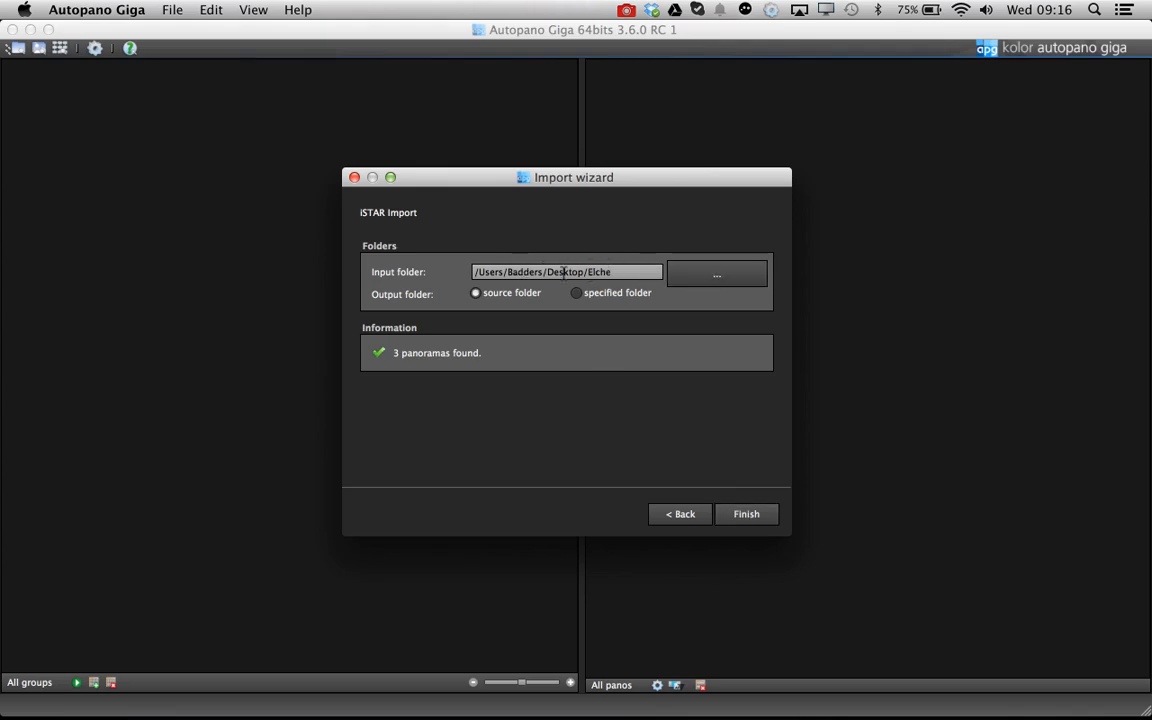
double_click(614, 271)
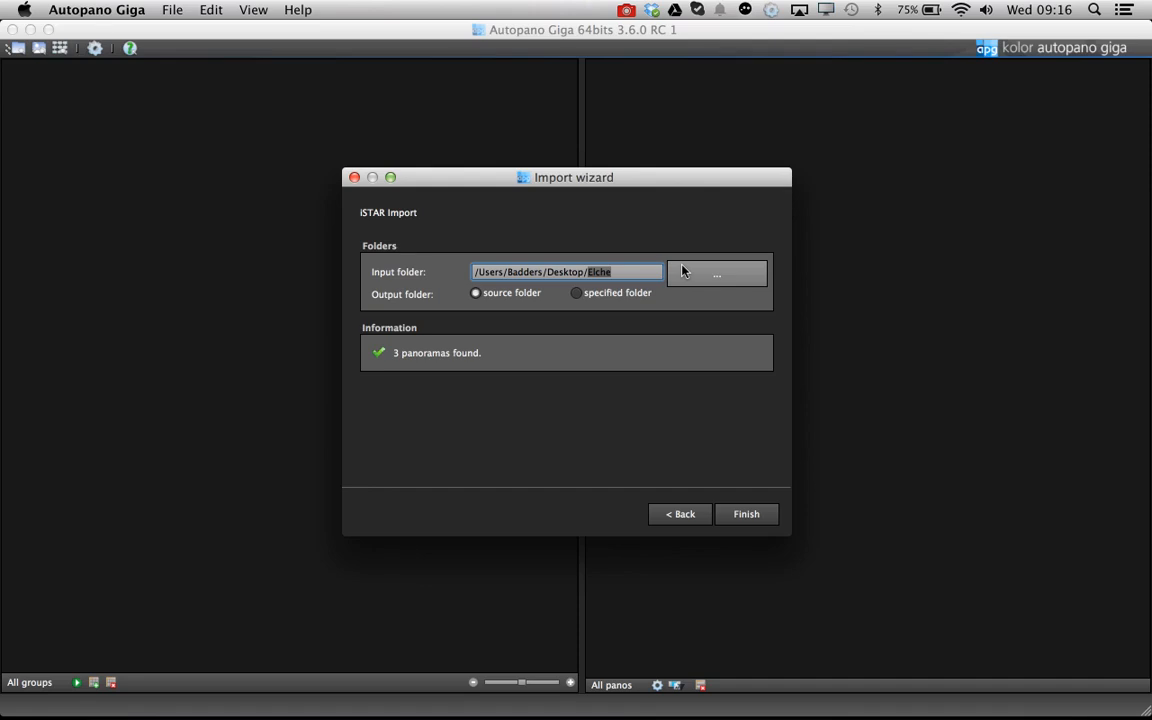
click(712, 281)
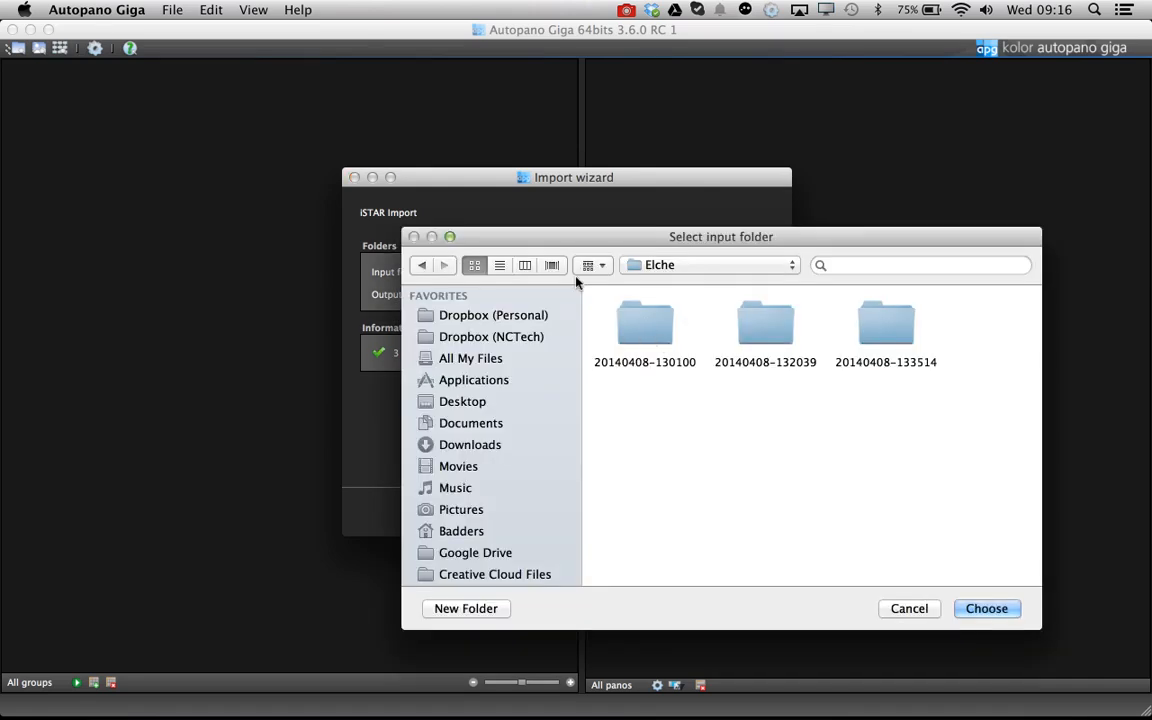
click(909, 608)
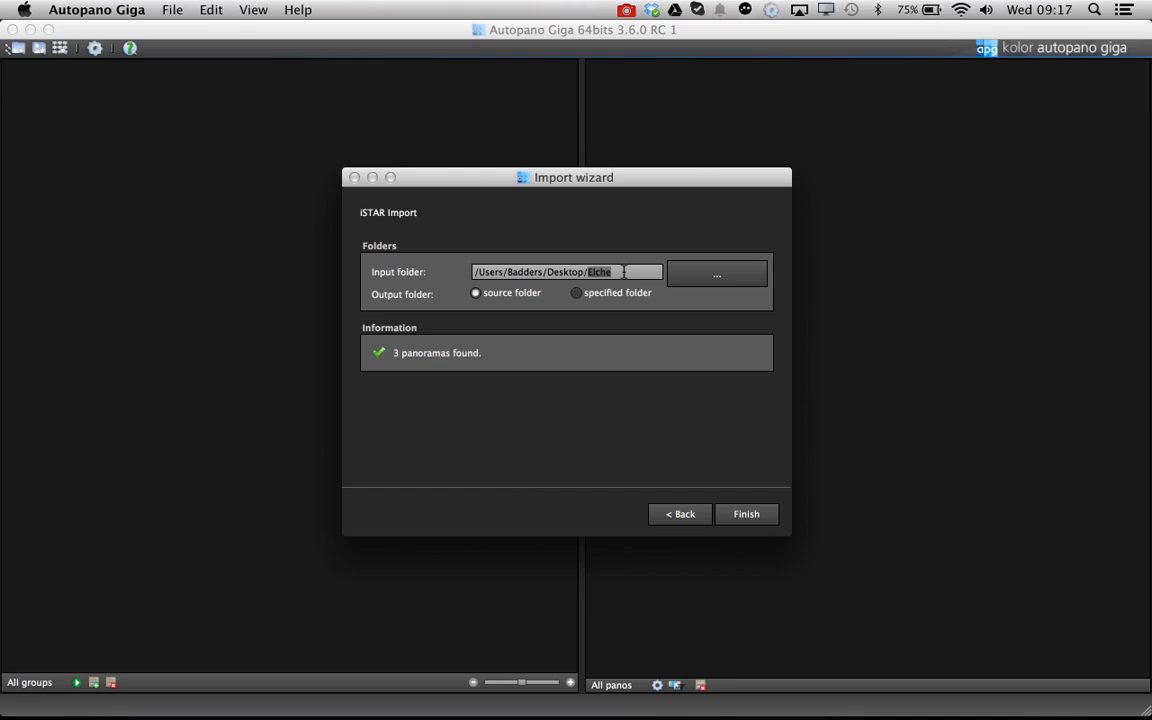
Set the output to a specified folder, the Elche/Output subfolder, and finish the iSTAR import
click(576, 294)
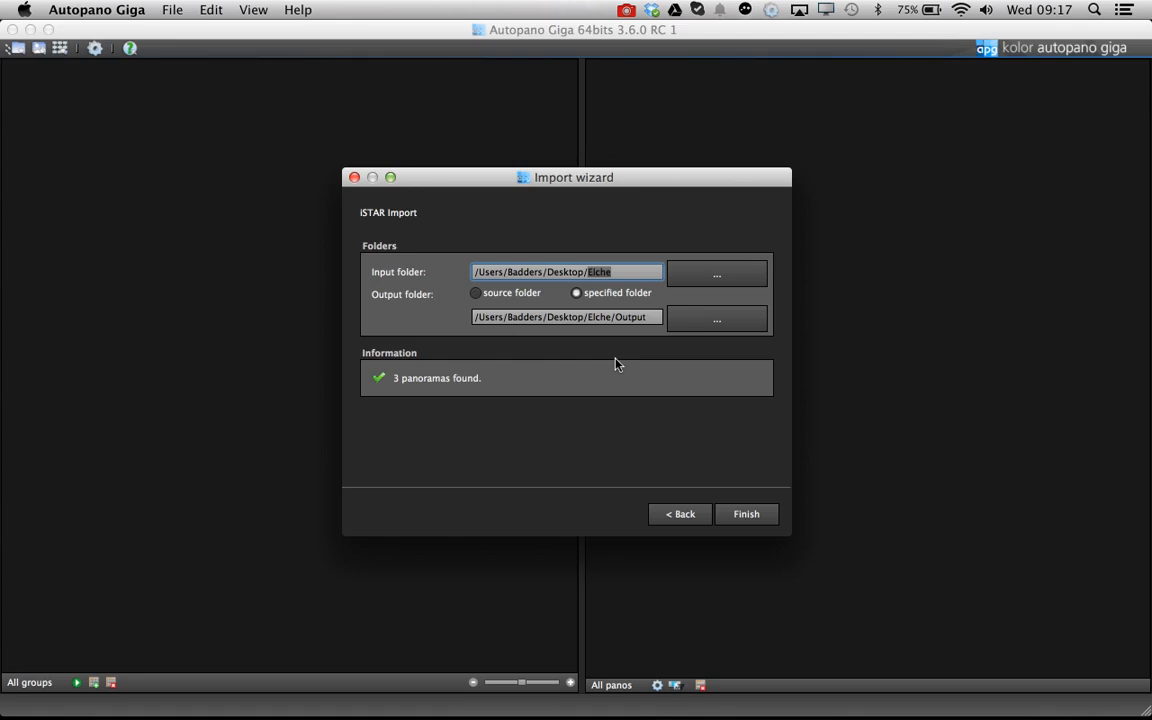
drag(647, 316, 616, 314)
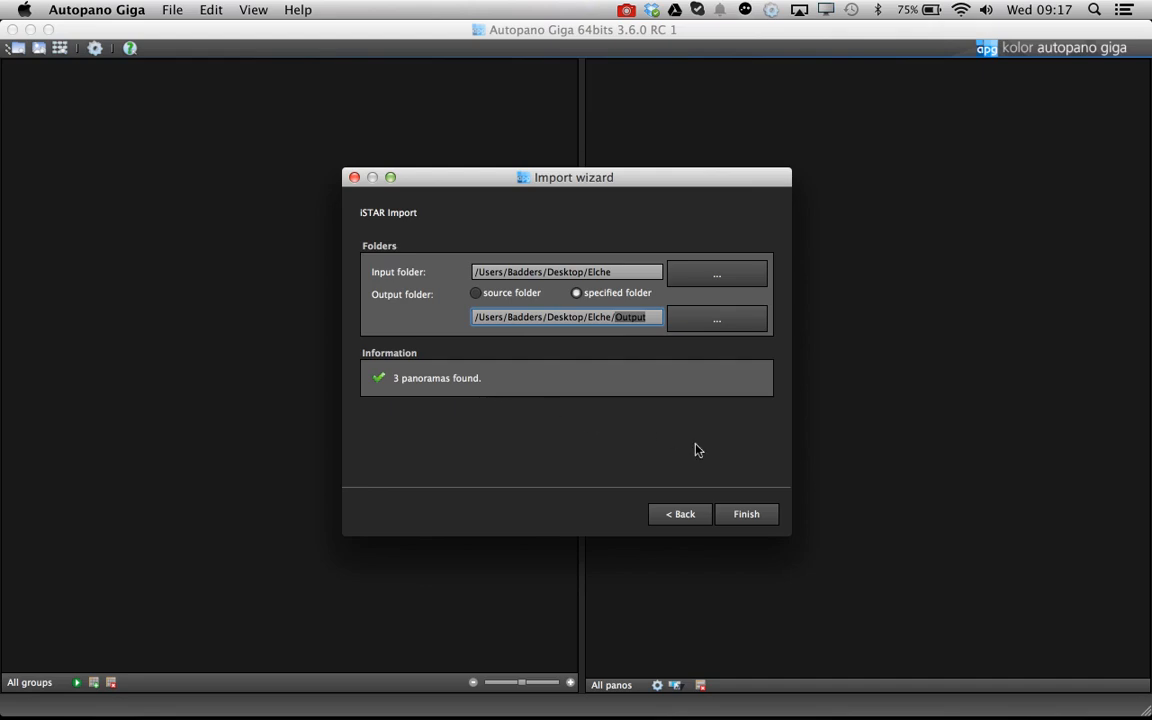
click(743, 515)
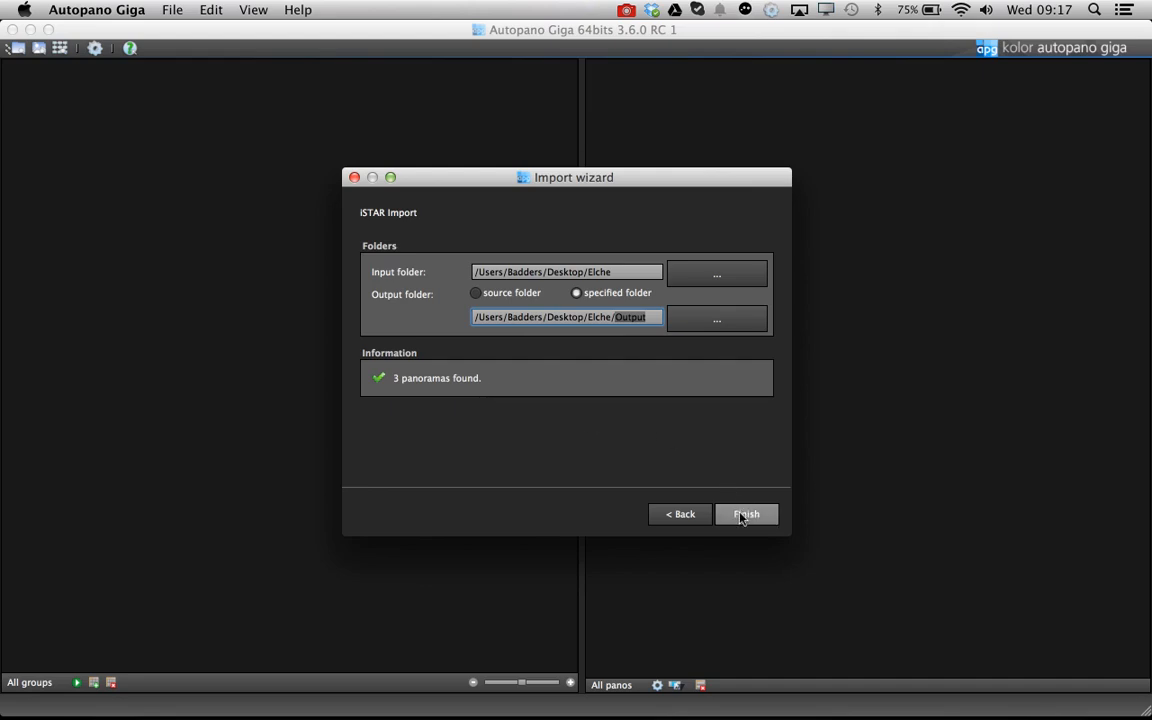
click(743, 515)
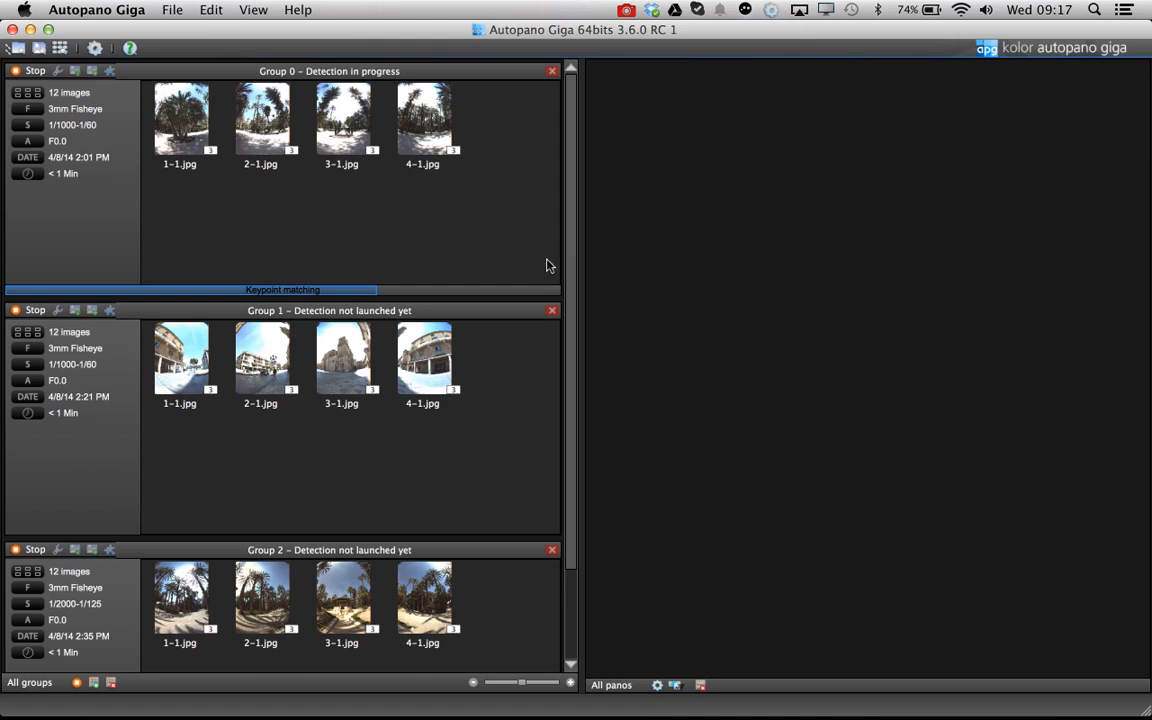
Open the stitched Group 0 panorama in the editor and maximize the editor window
drag(570, 249, 571, 190)
drag(570, 467, 584, 342)
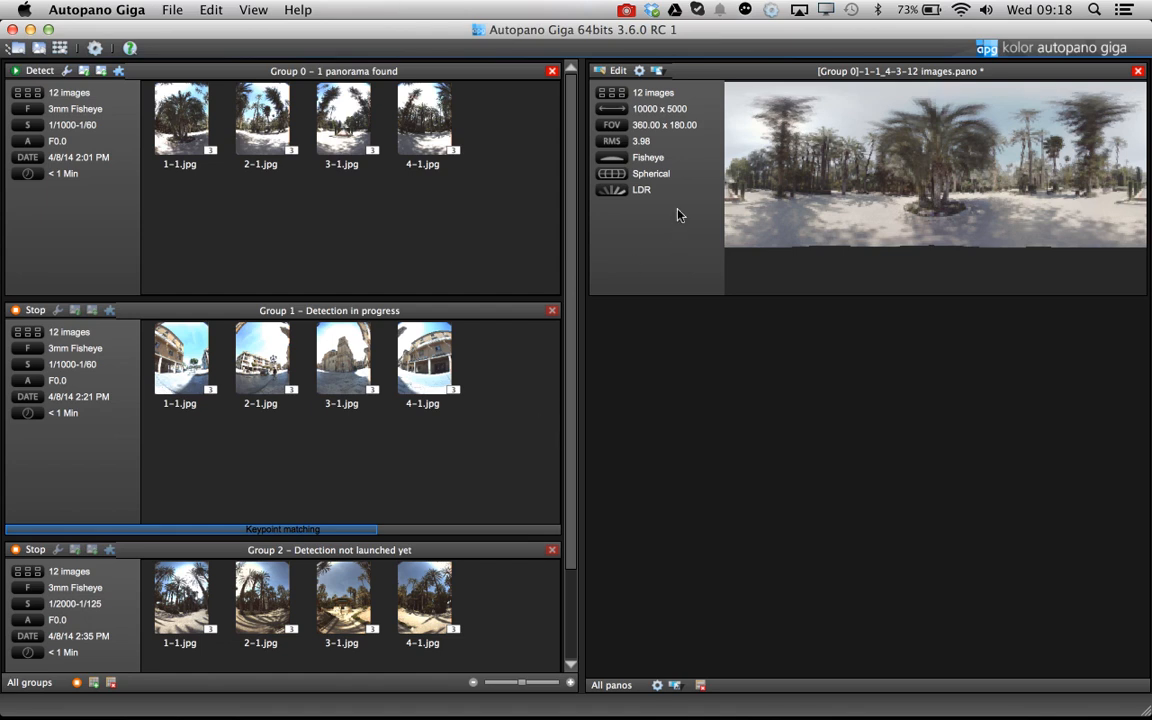
click(620, 74)
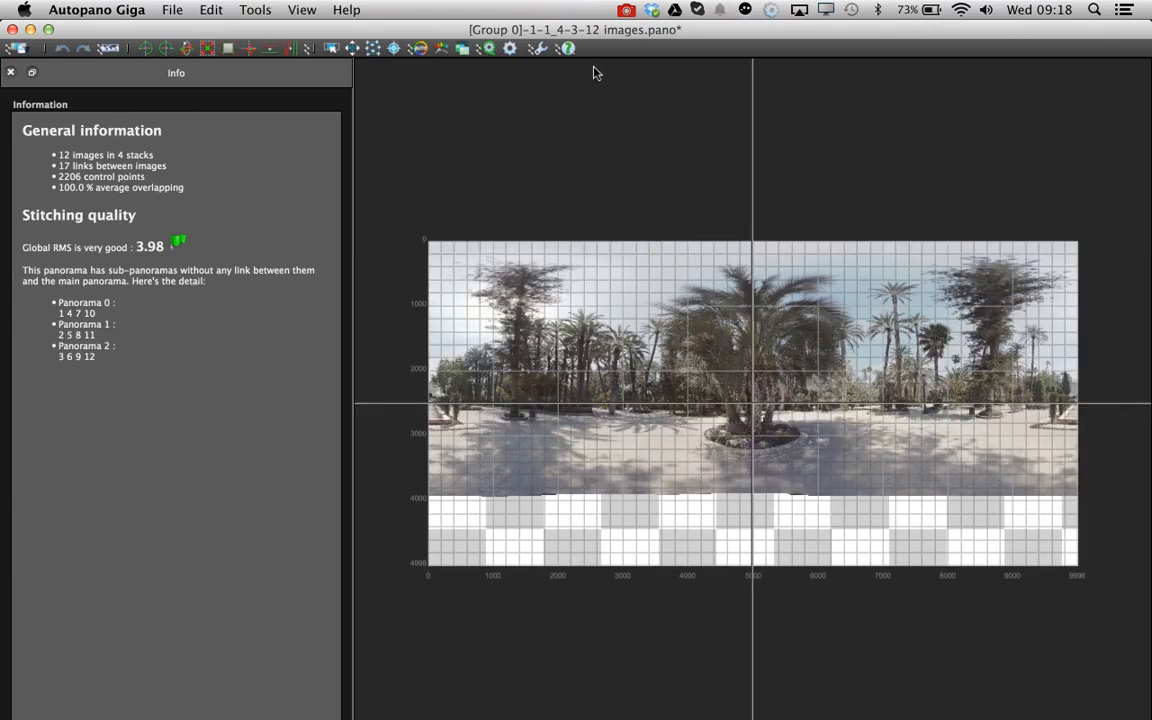
click(48, 30)
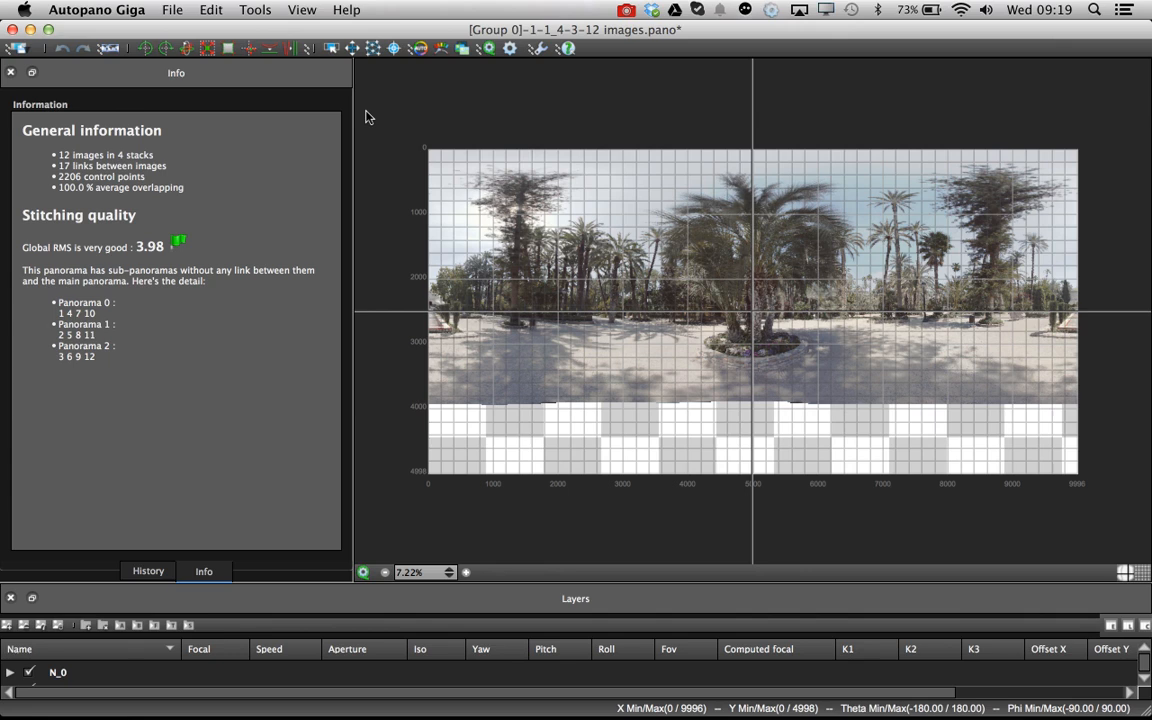
Apply automatic horizon leveling and raise the Levels input black point to 0.10
click(270, 50)
click(442, 50)
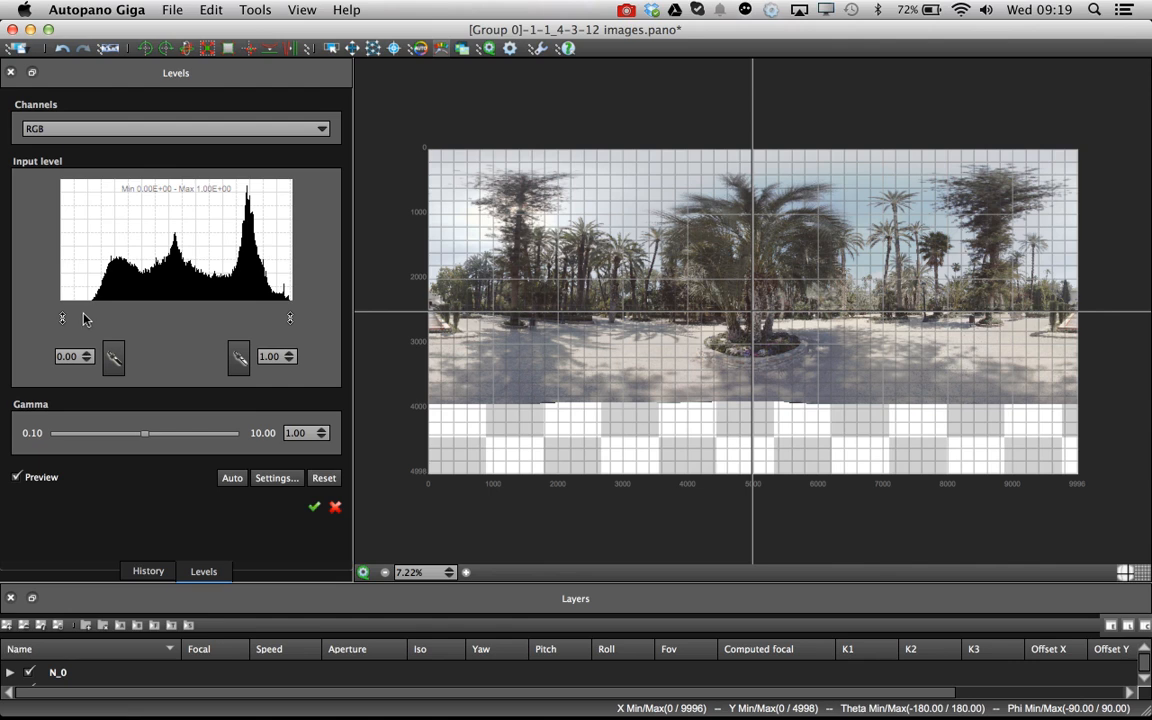
mouse_move(64, 318)
mouse_down()
mouse_move(95, 318)
mouse_move(85, 317)
mouse_up()
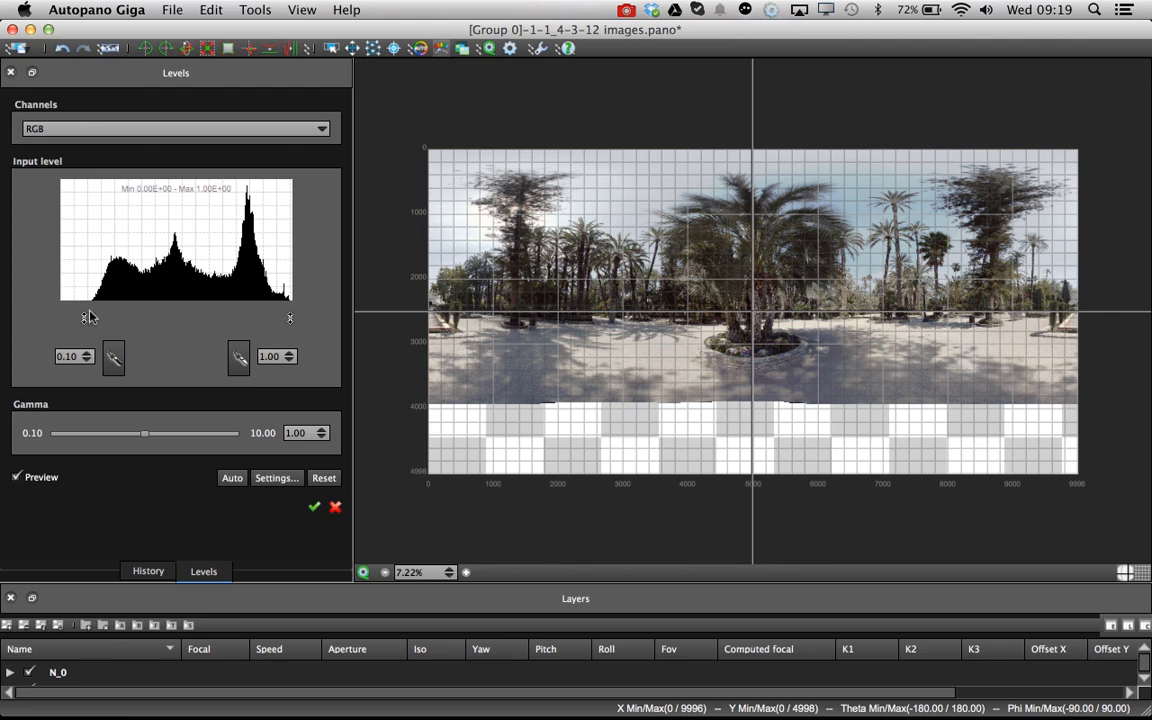
Lower the Fusion dark enhancement slider for the Group 0 panorama and close the editor
click(462, 49)
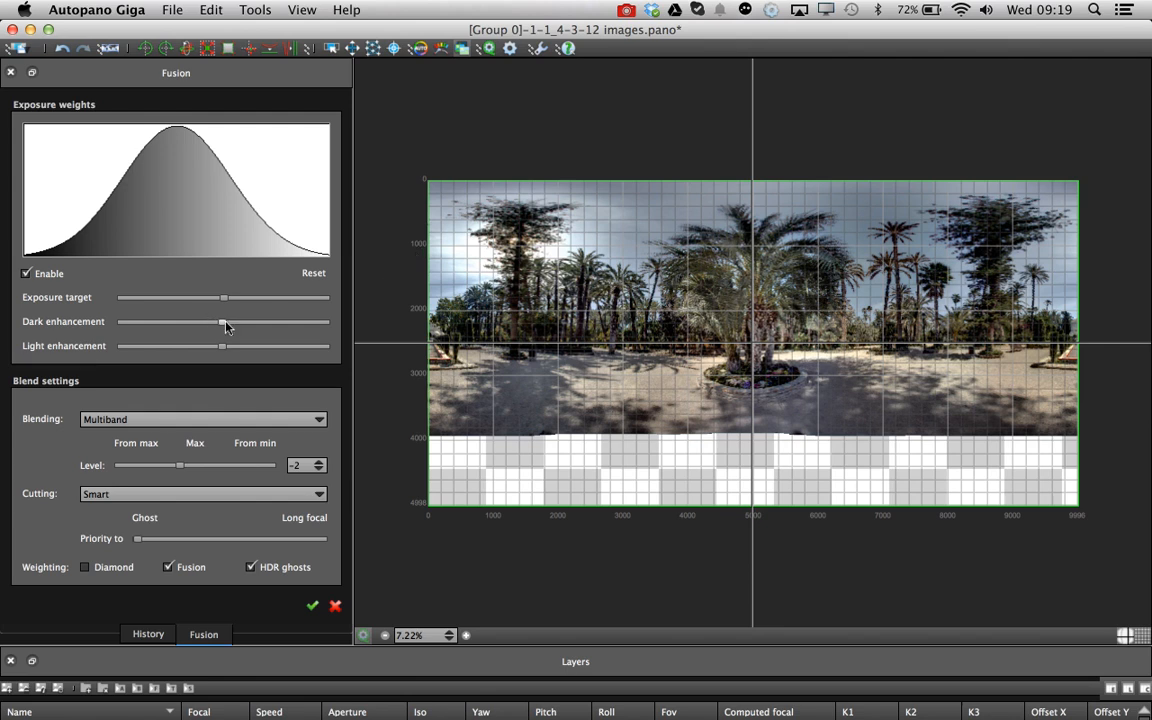
drag(226, 326, 193, 327)
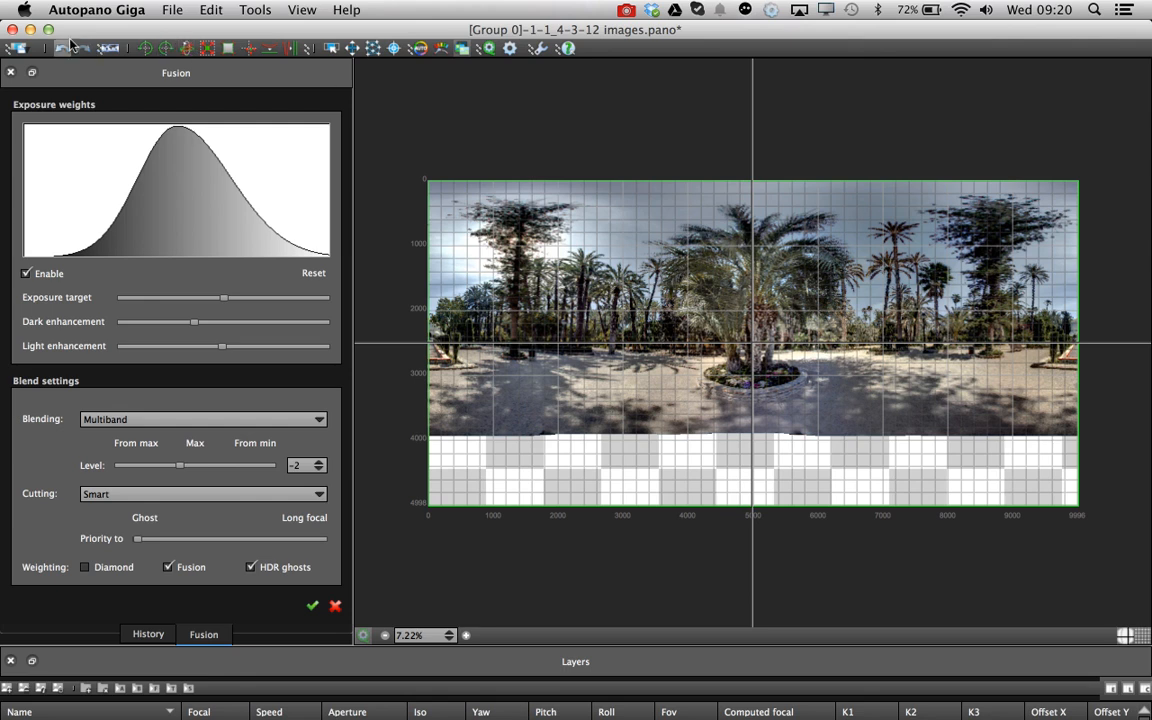
click(12, 29)
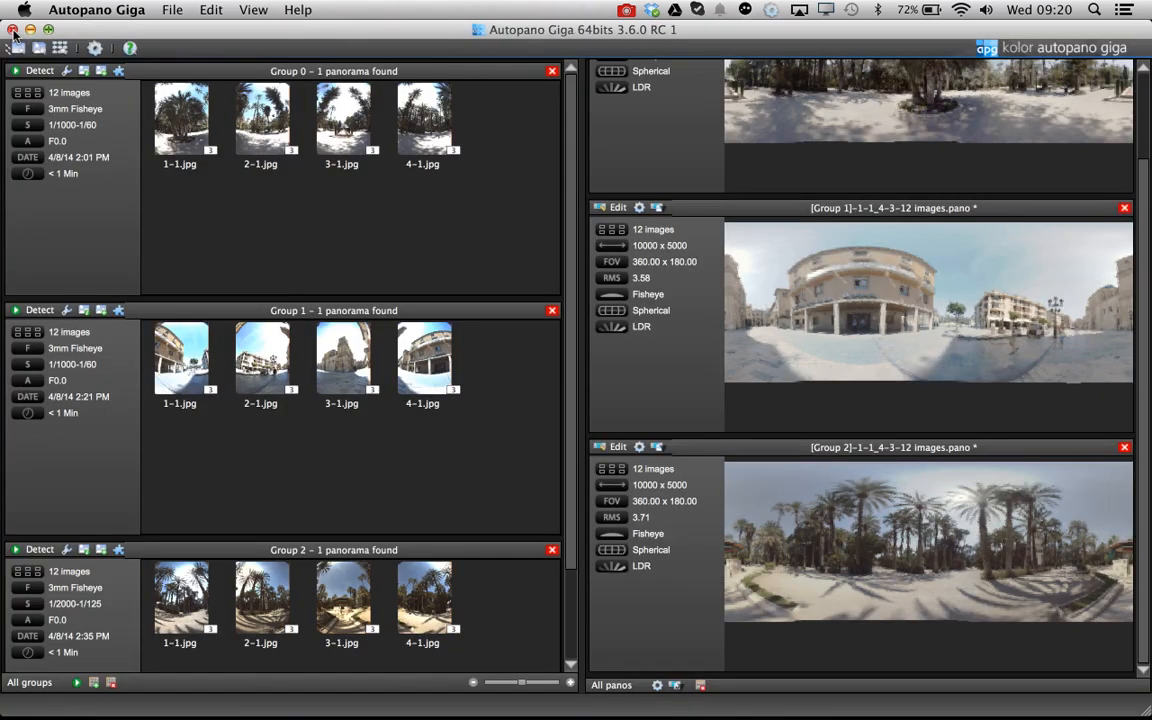
Open the Group 1 panorama, lower its Fusion dark enhancement slider, and close the editor
drag(1145, 194, 1147, 98)
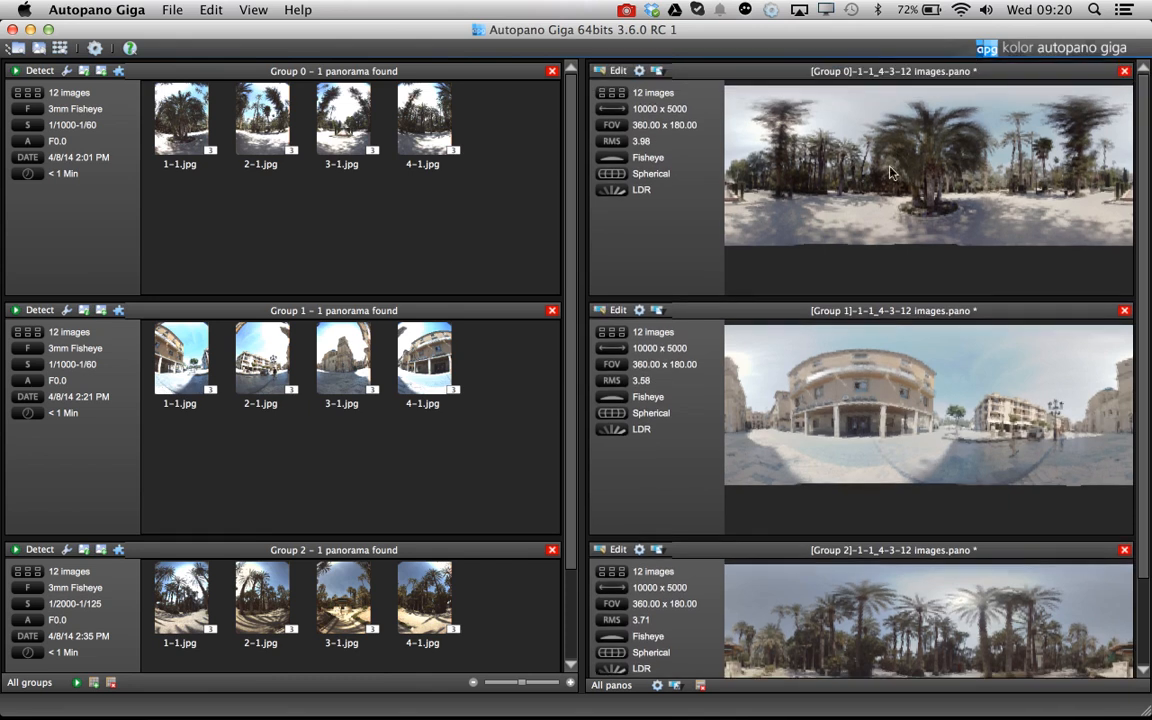
scroll(928, 459, down, 2)
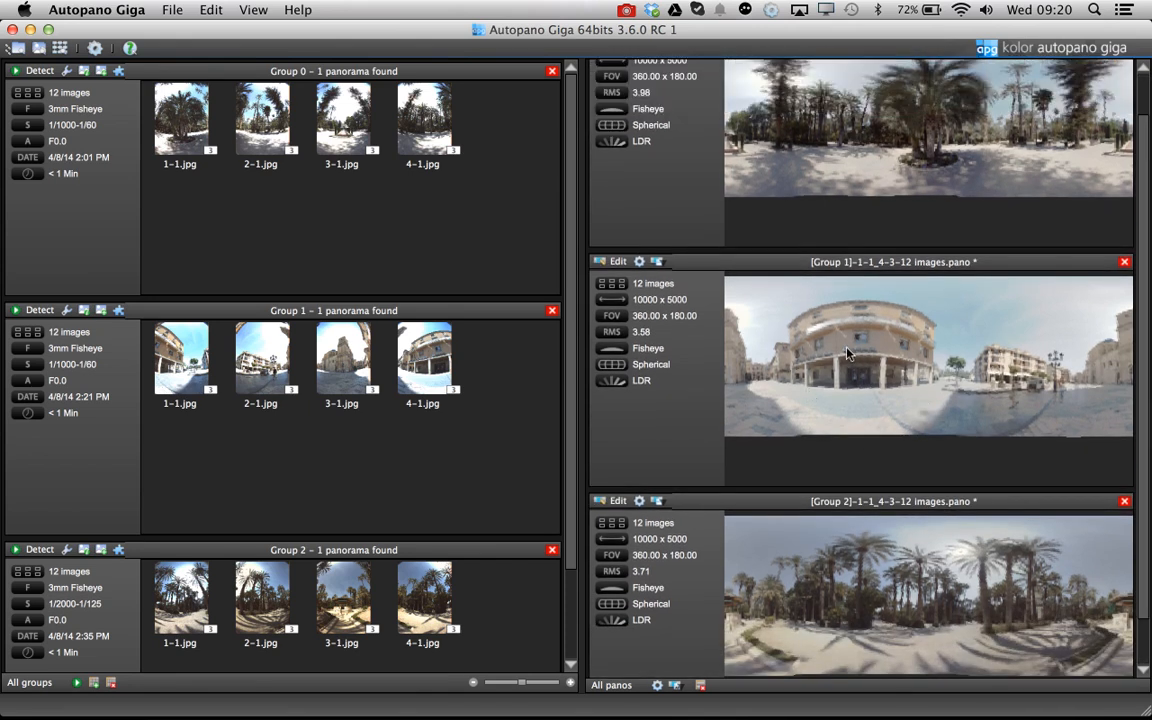
click(612, 261)
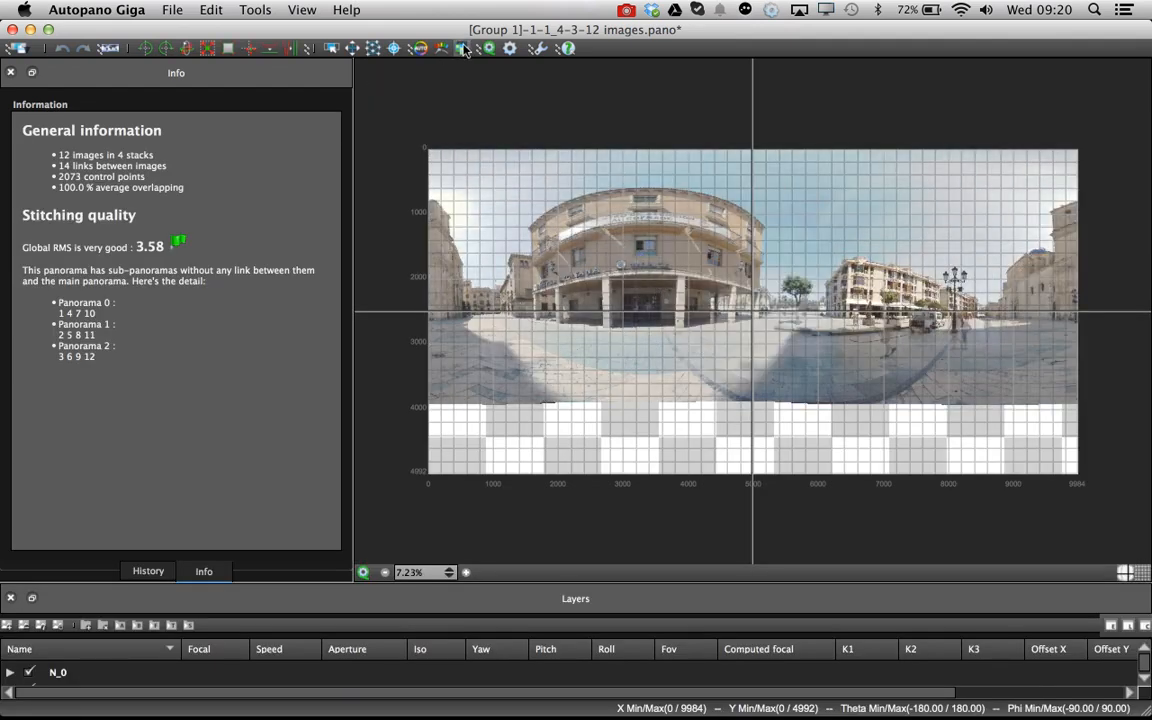
click(419, 48)
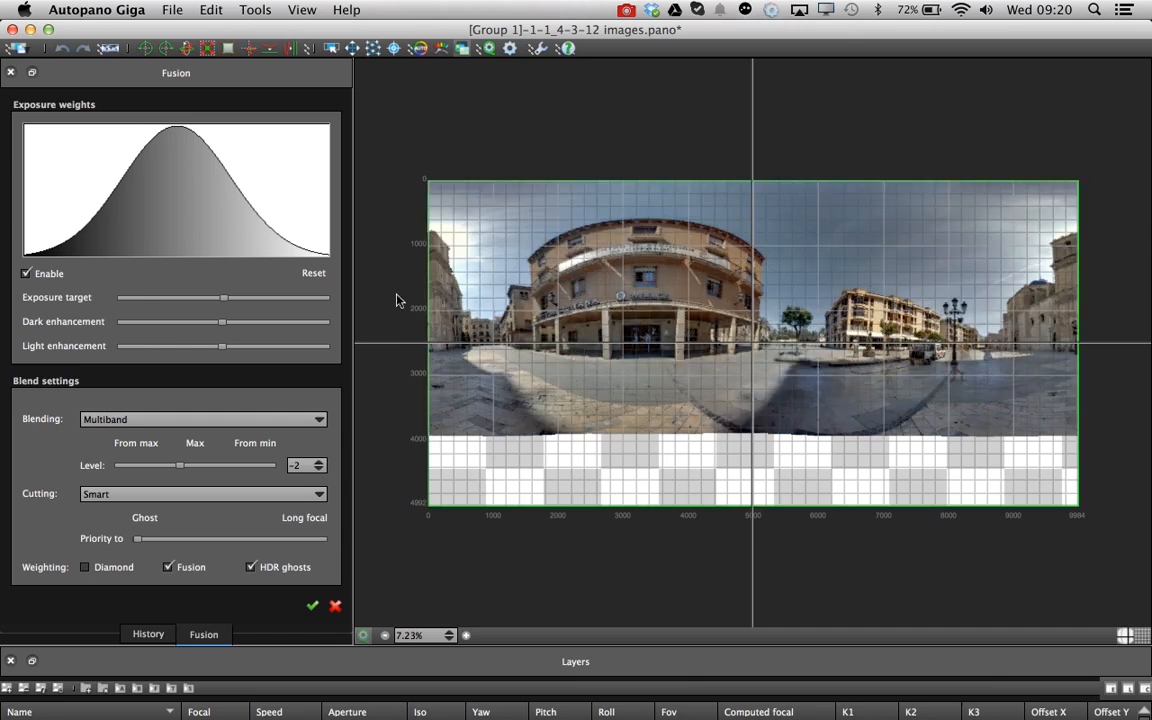
drag(226, 326, 193, 328)
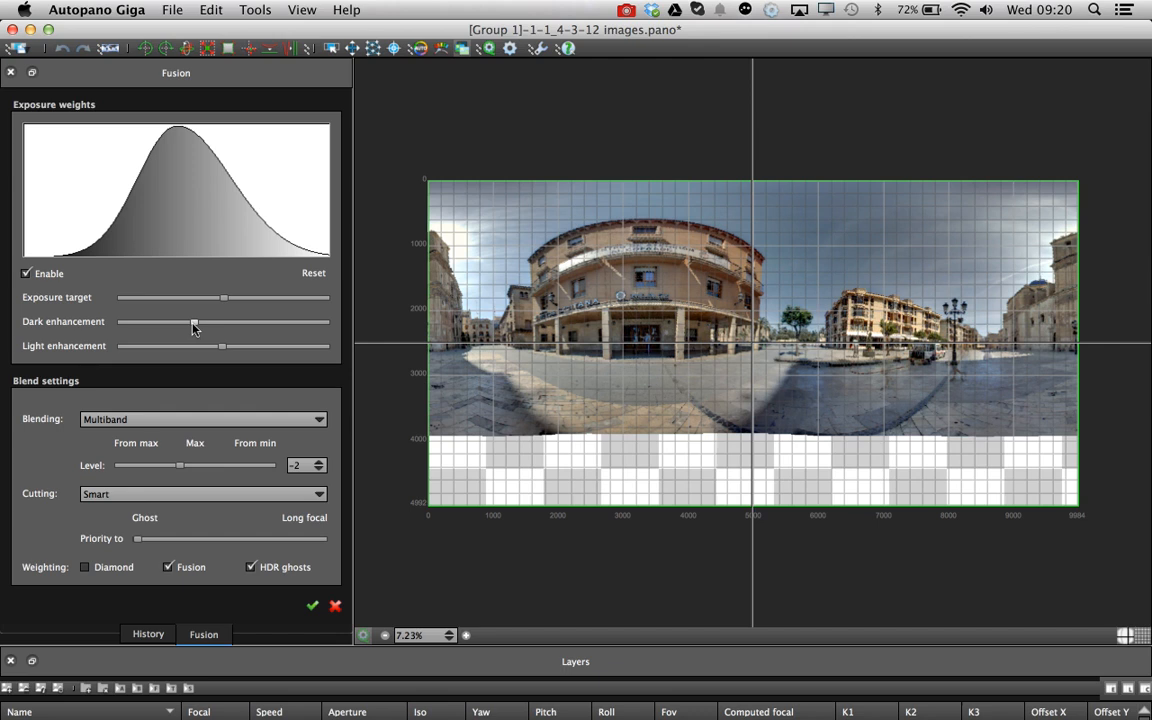
click(12, 29)
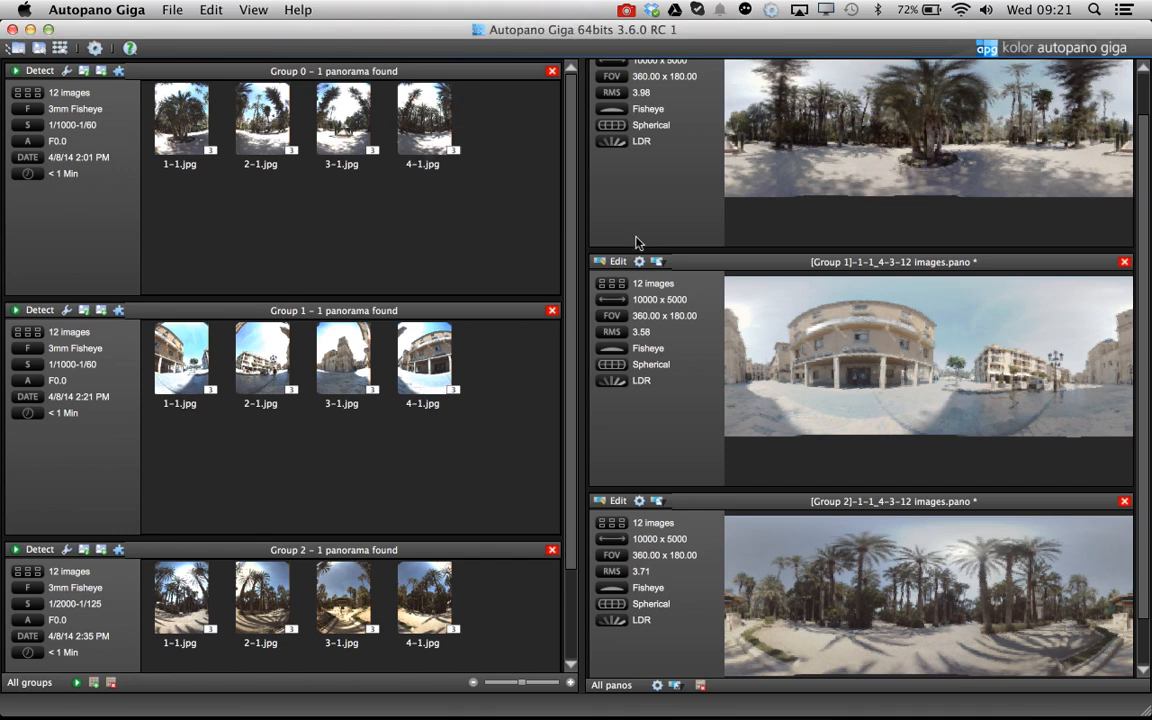
scroll(648, 185, up, 2)
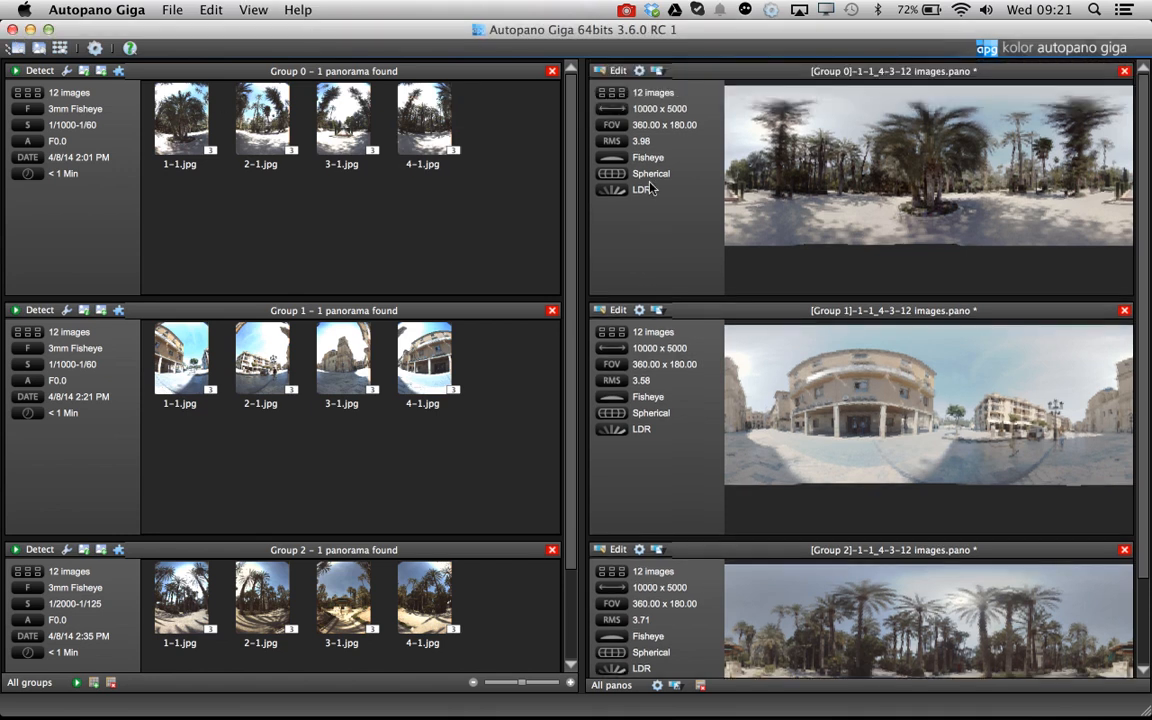
Render the Group 0 panorama with the Exposure fusion blending preset as a JPEG into the Elche Output folder
click(639, 71)
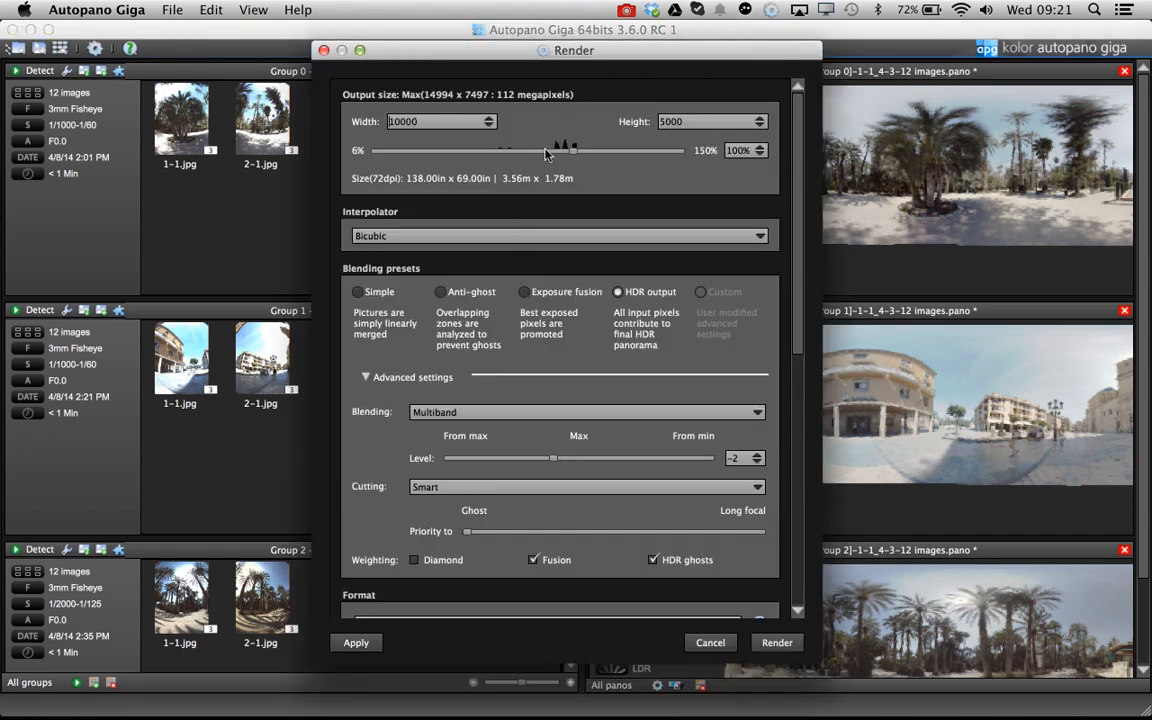
click(525, 292)
drag(800, 344, 818, 598)
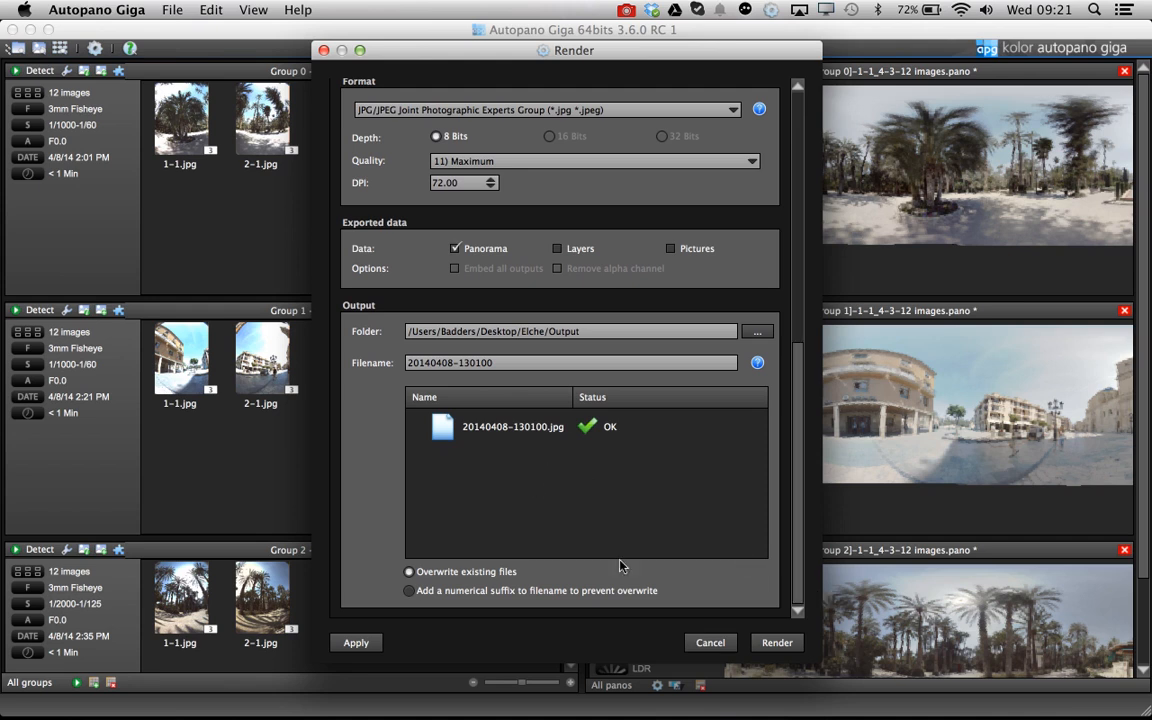
click(772, 641)
click(690, 377)
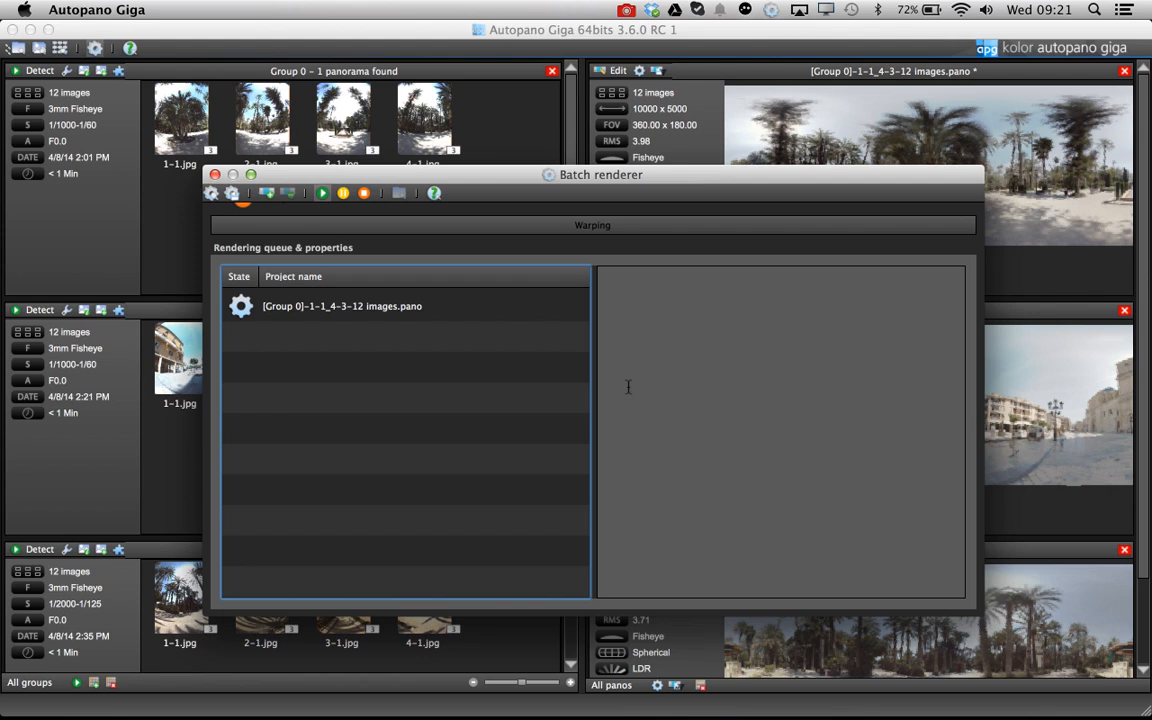
mouse_move(519, 176)
mouse_down()
mouse_move(463, 176)
mouse_move(511, 183)
mouse_up()
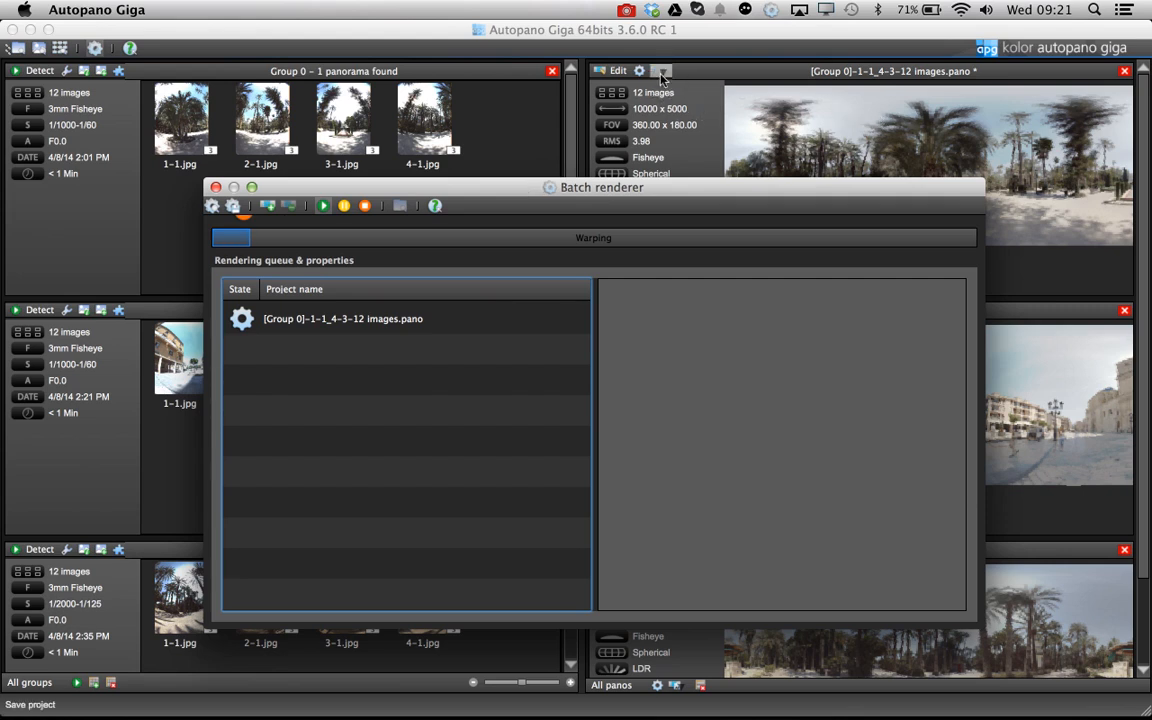
click(659, 76)
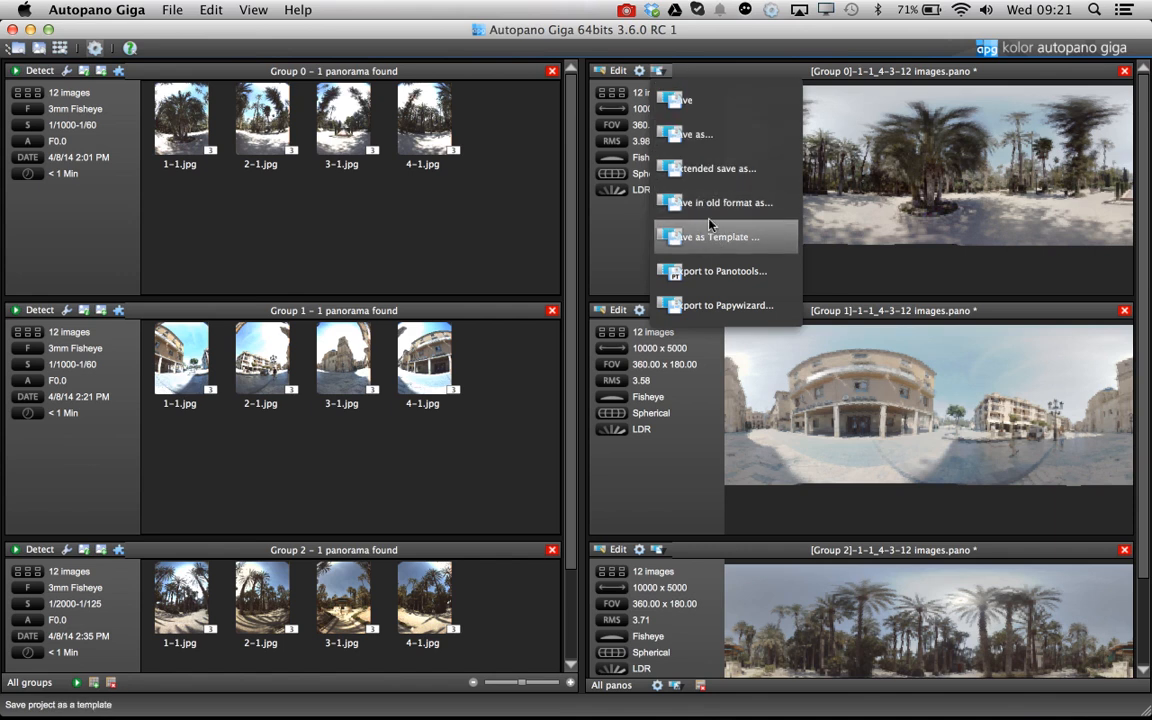
click(30, 29)
drag(543, 190, 525, 87)
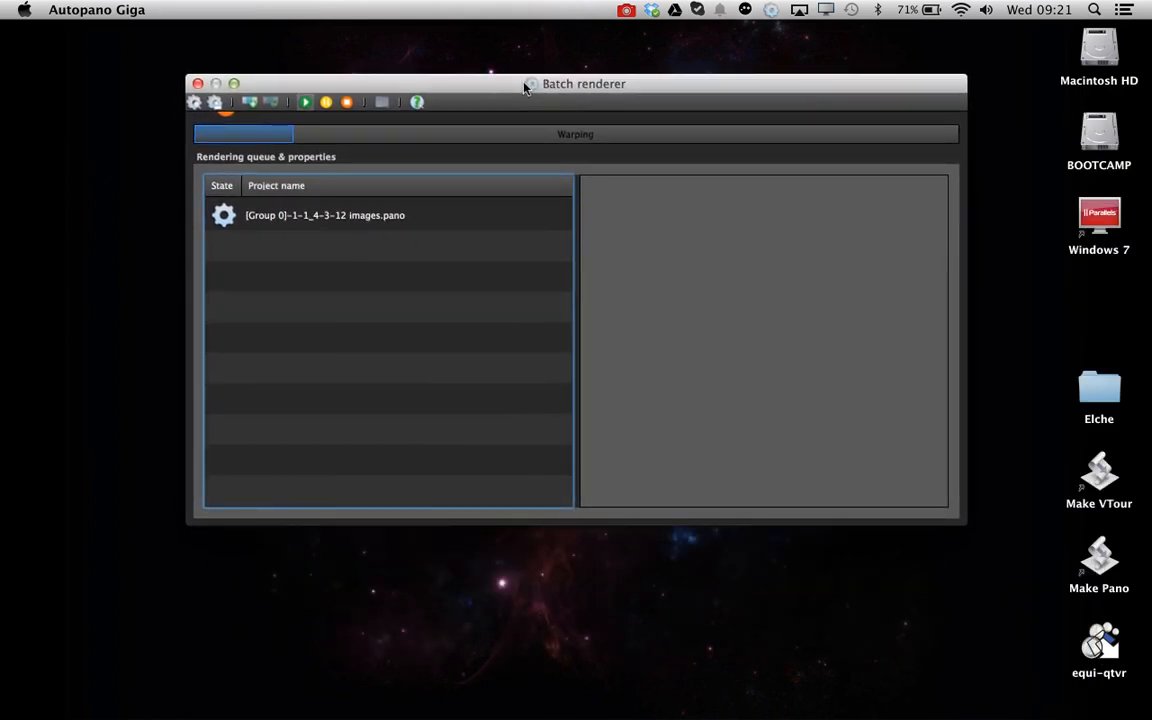
drag(483, 82, 510, 140)
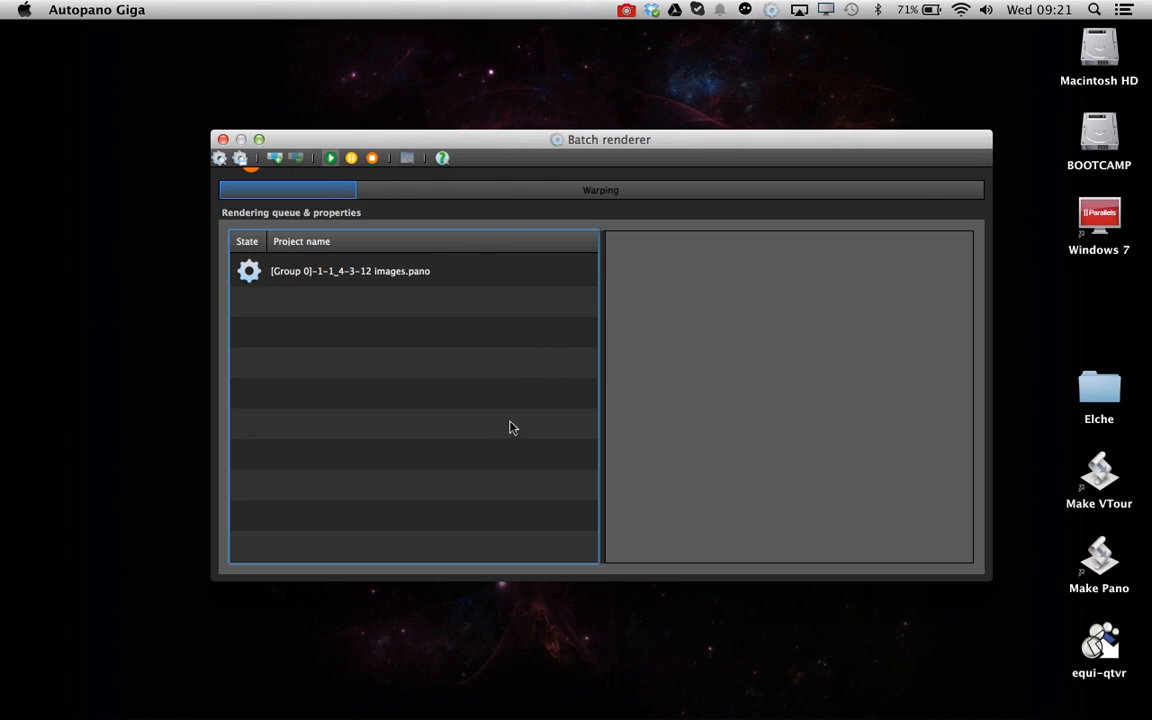
mouse_move(892, 708)
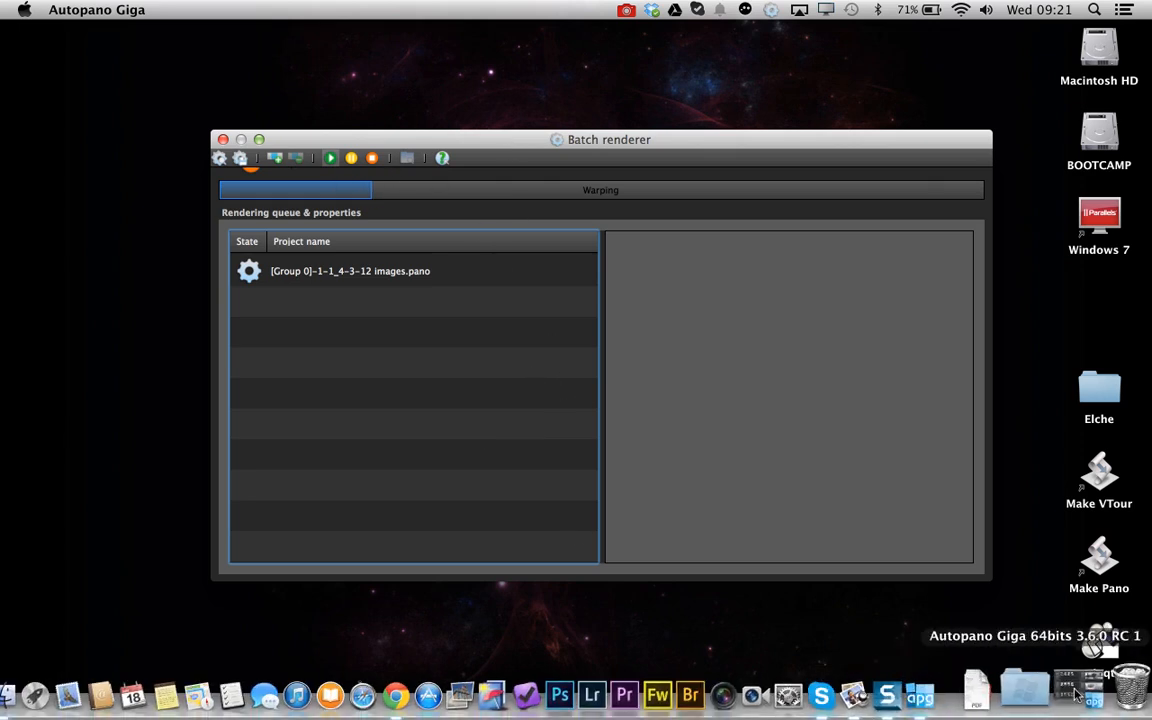
click(1085, 695)
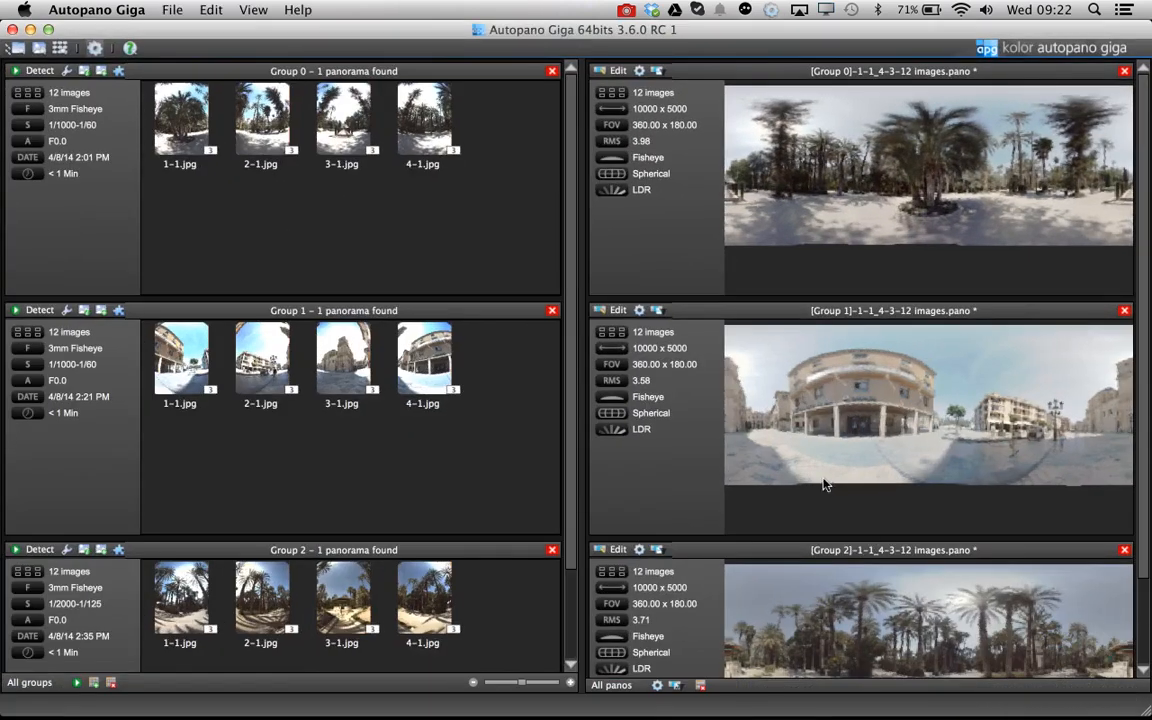
Render the Group 1 panorama with the same output settings
click(640, 311)
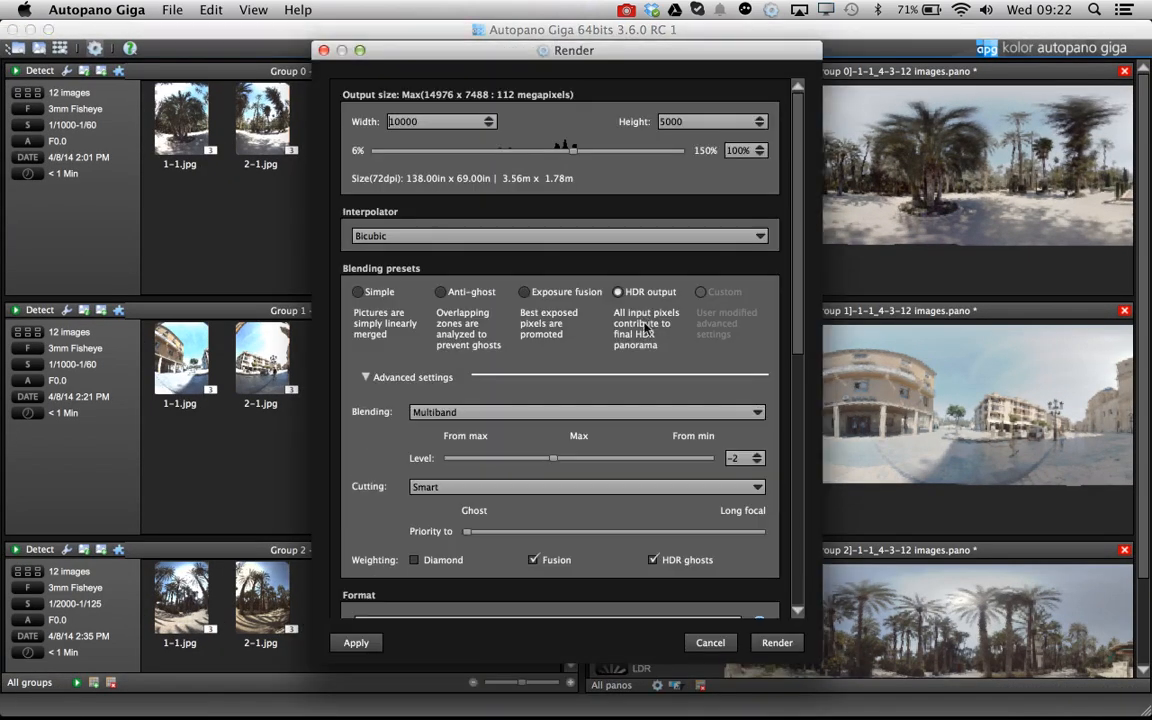
click(772, 643)
mouse_move(958, 706)
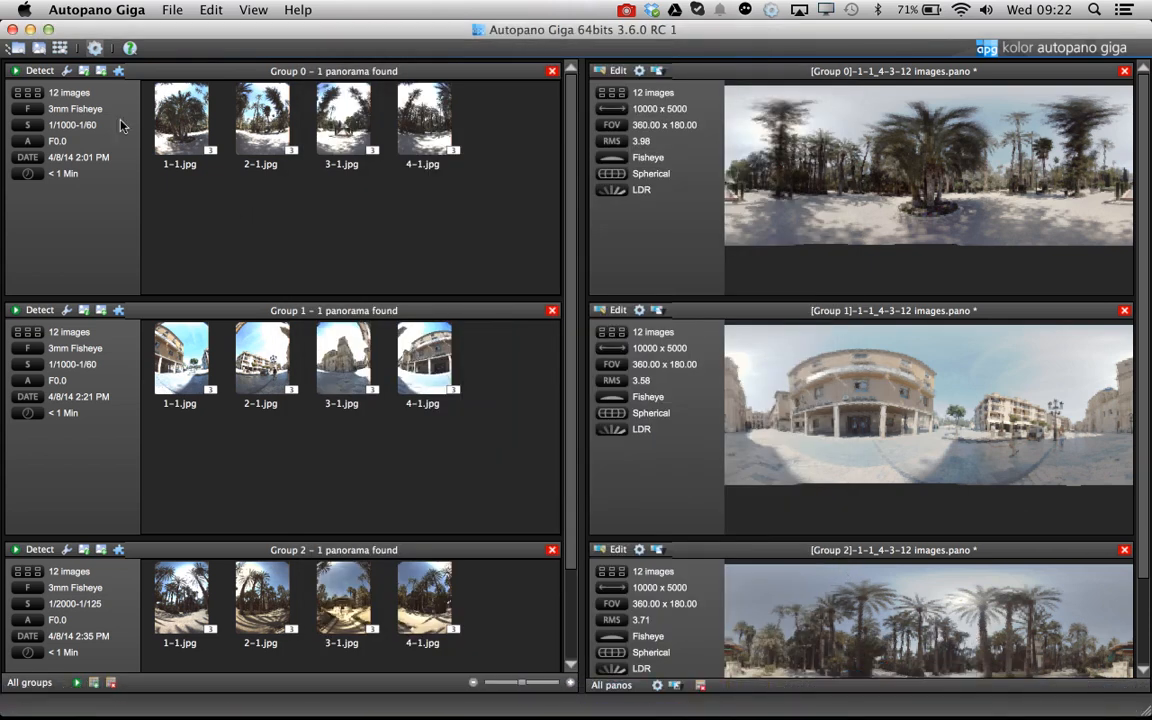
Check the batch renderer's progress behind the main window, then return to the panorama list
click(30, 29)
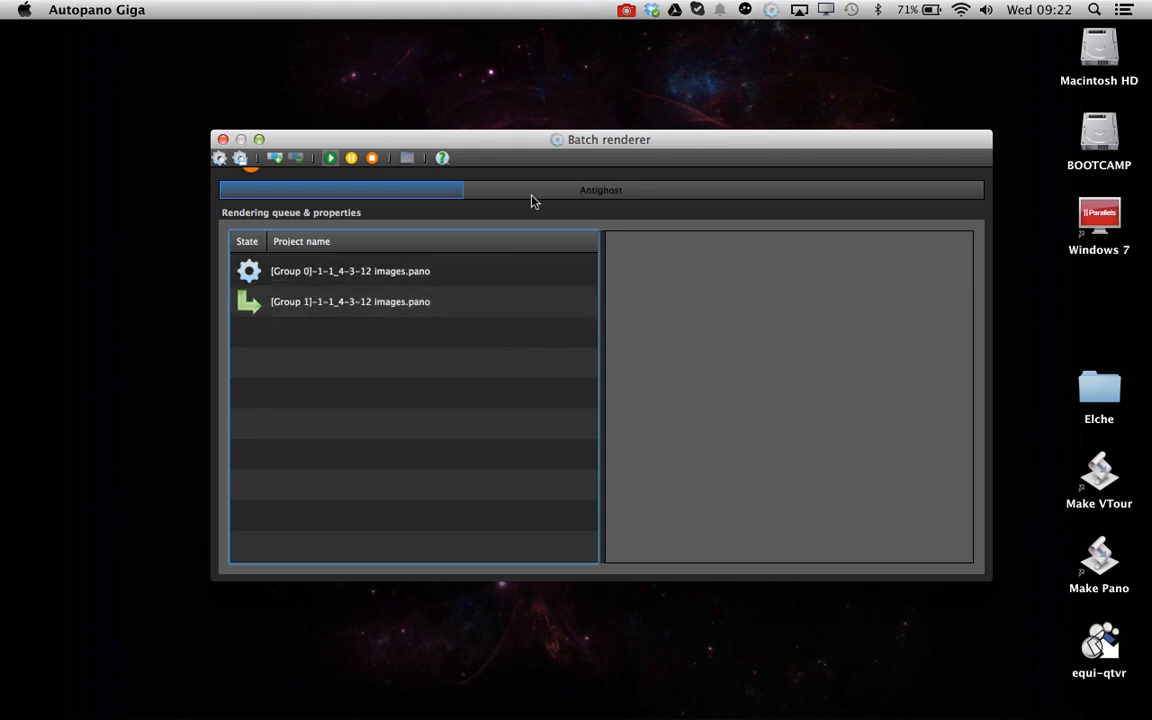
drag(510, 143, 475, 114)
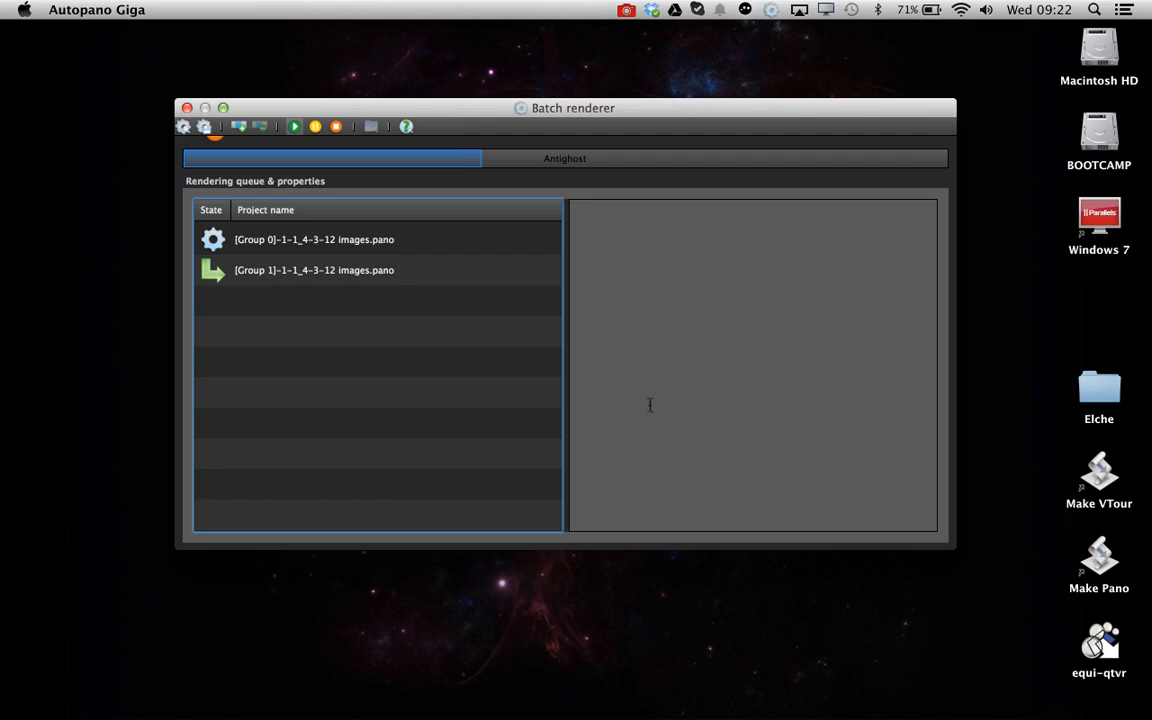
mouse_move(860, 712)
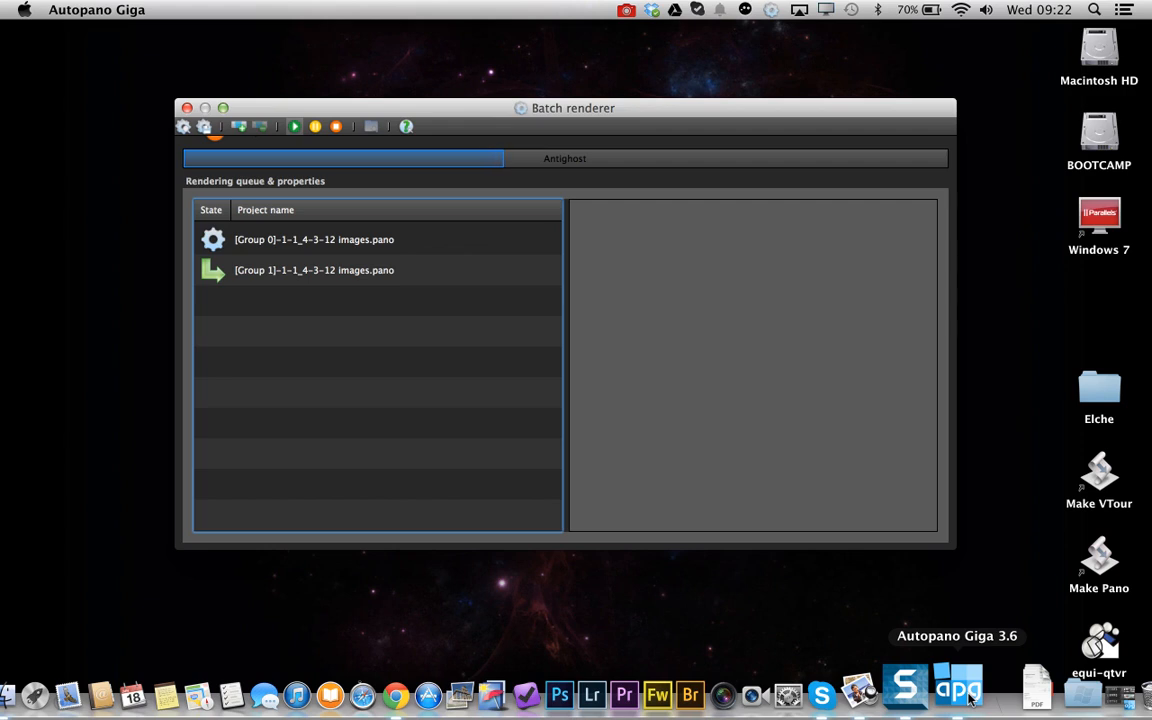
click(1066, 686)
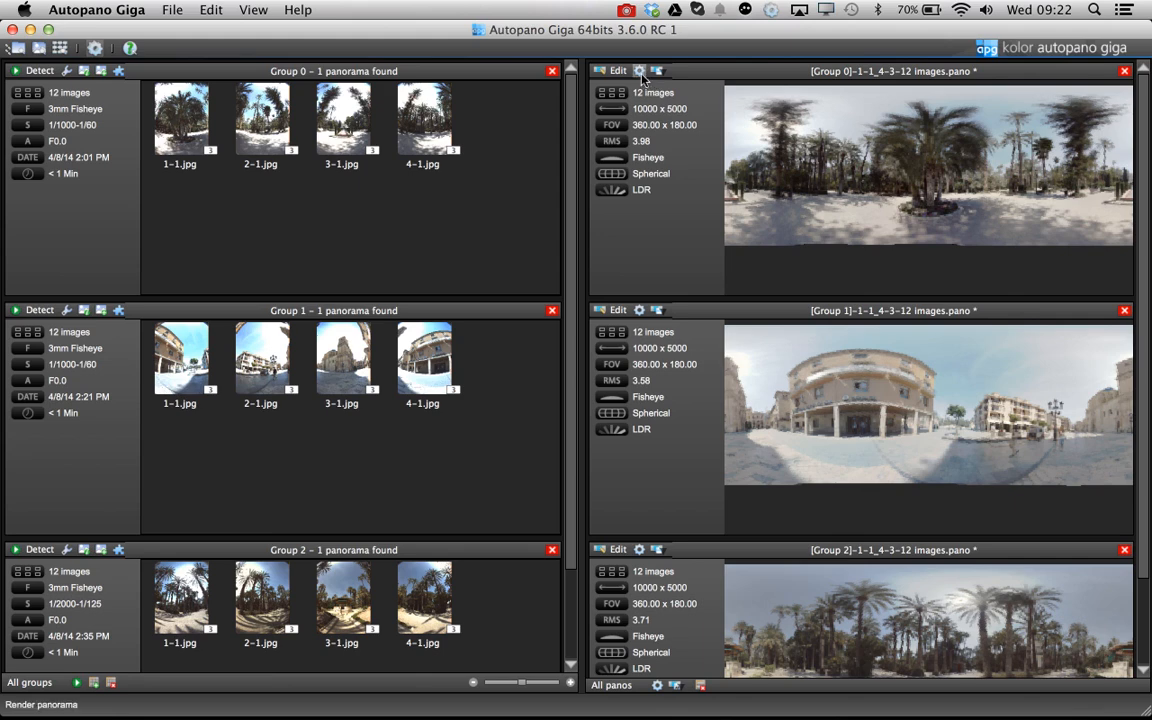
Open the Group 0 panorama in the editor and shift it horizontally with the Move tool to recentre the view
click(607, 71)
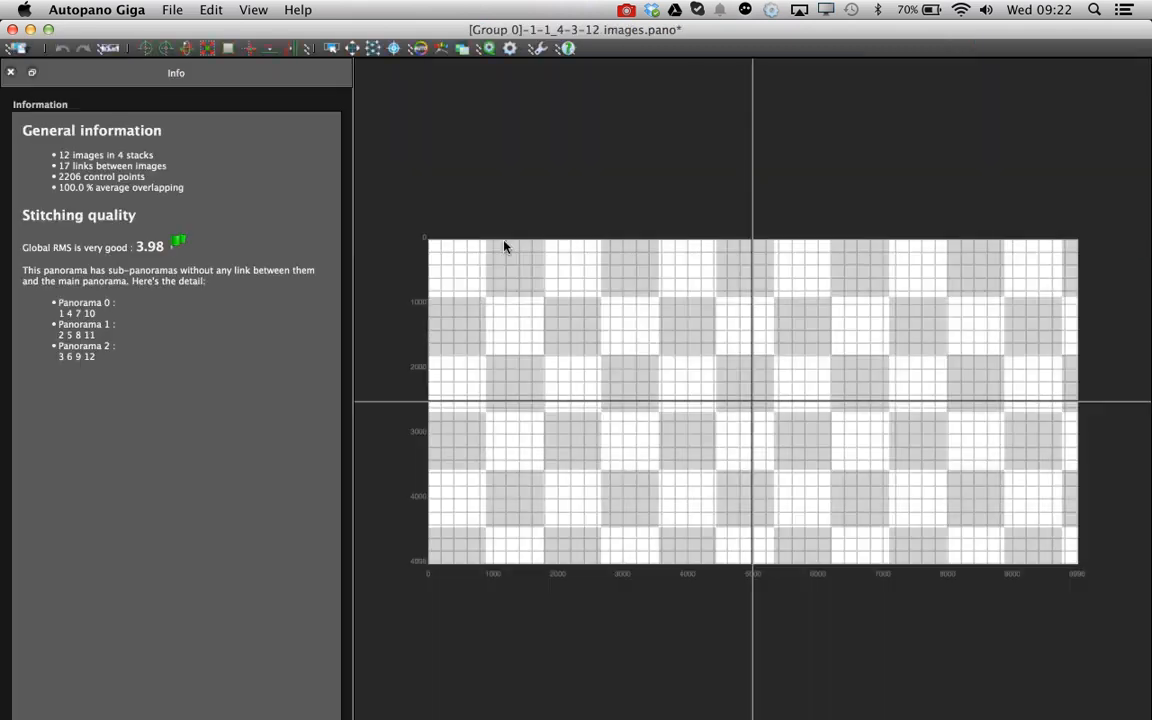
click(352, 48)
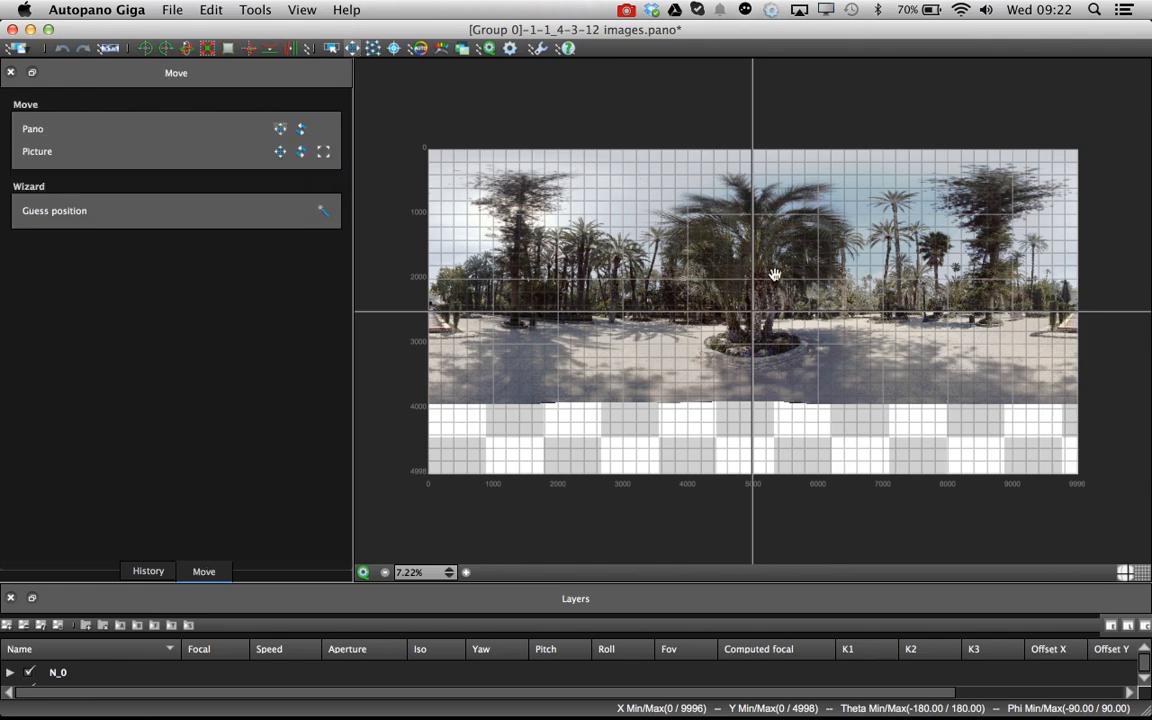
drag(800, 294, 505, 300)
drag(813, 302, 789, 302)
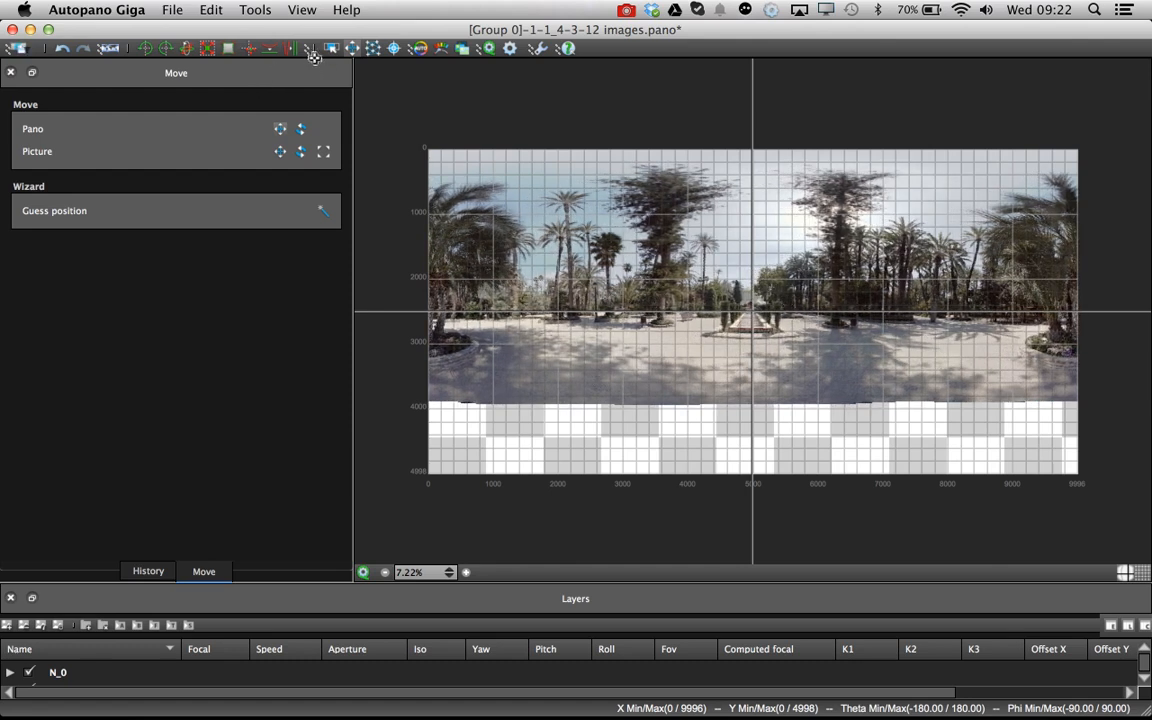
Switch the Group 0 panorama to the Little planet projection and close the editor
click(110, 47)
click(112, 47)
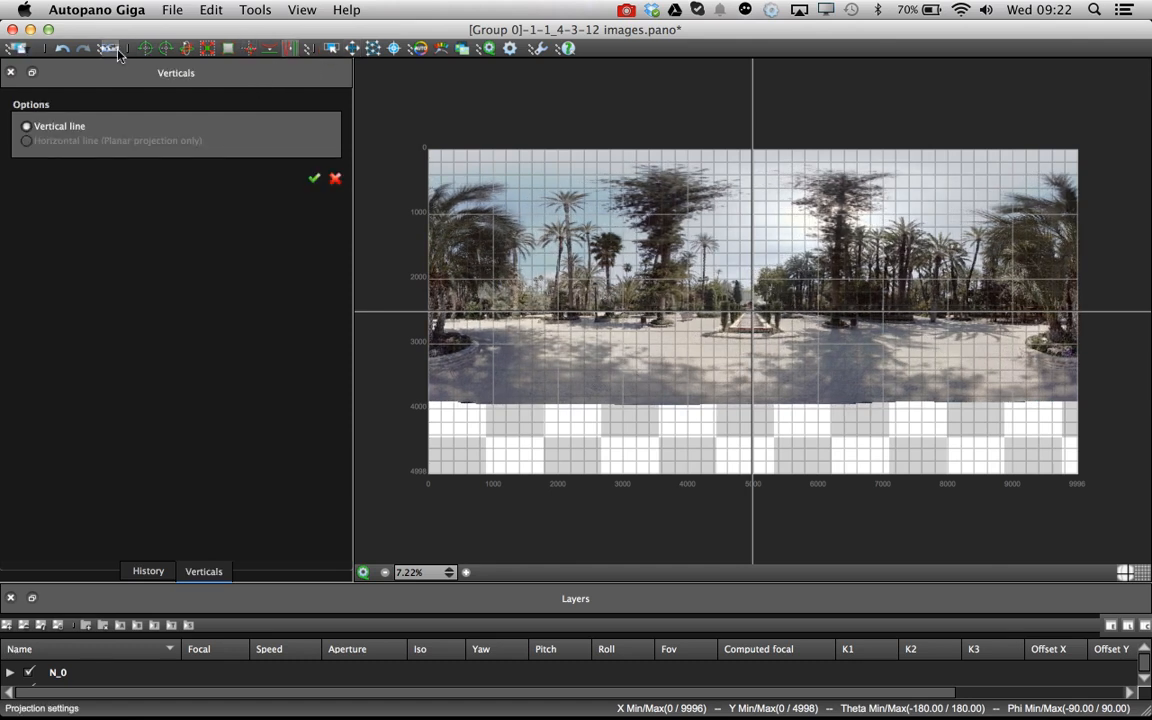
click(113, 321)
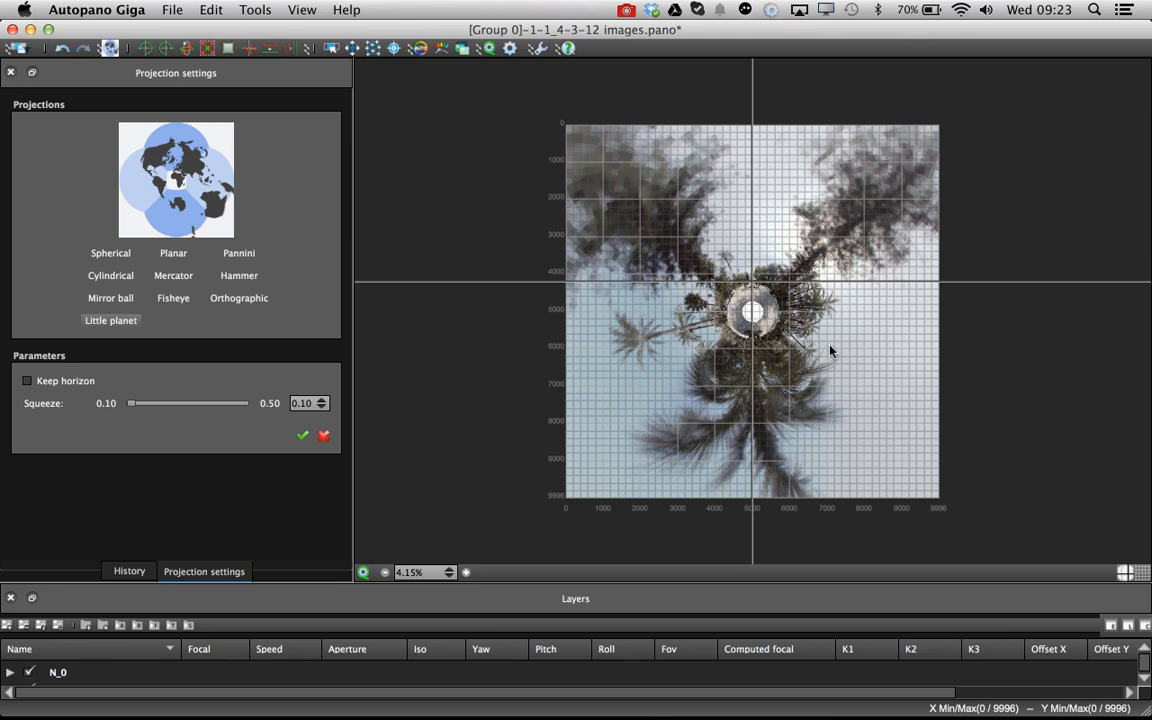
click(12, 30)
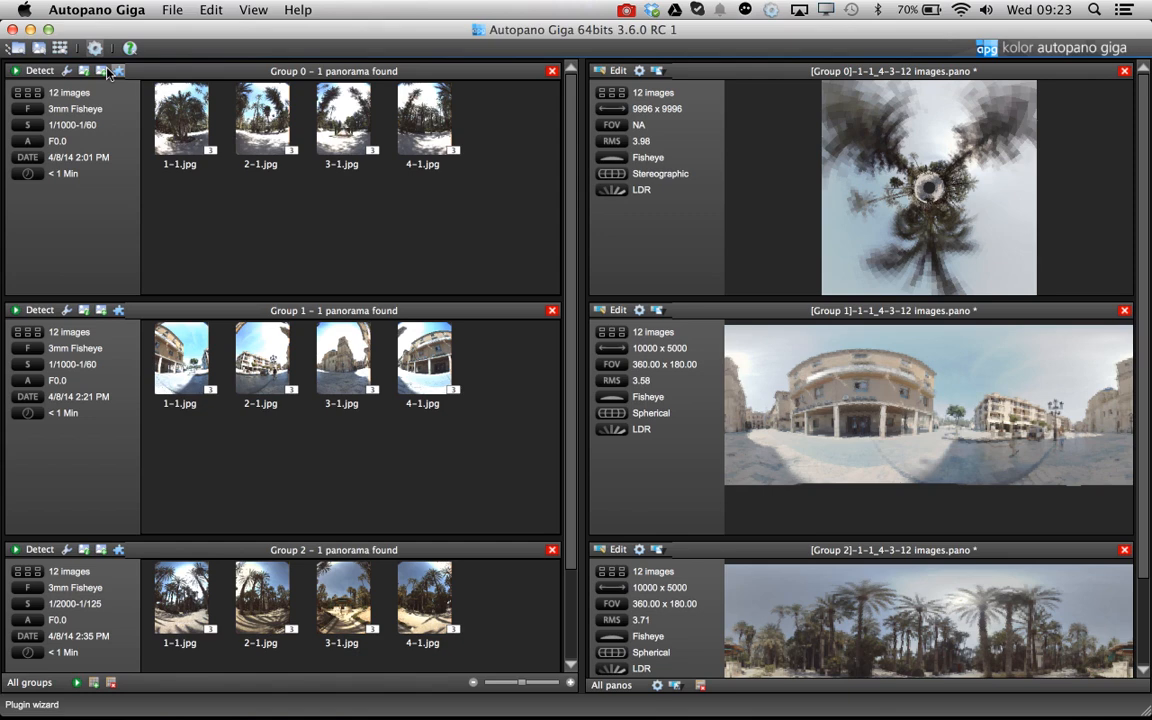
click(30, 30)
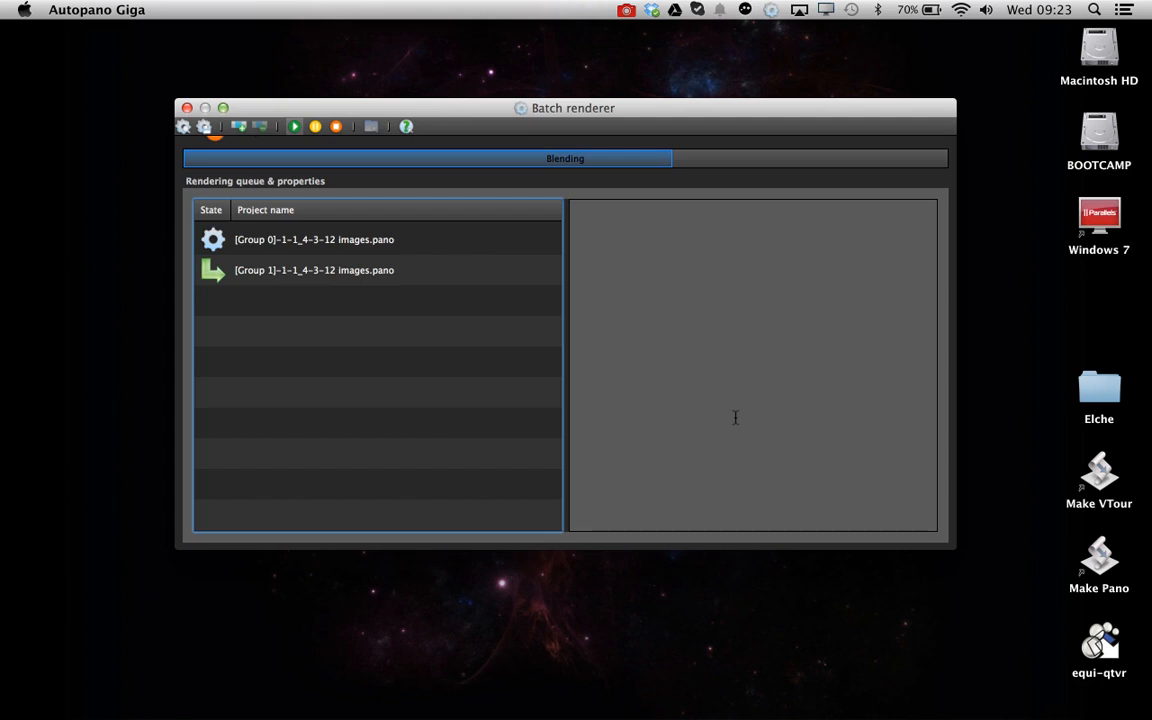
double_click(1089, 399)
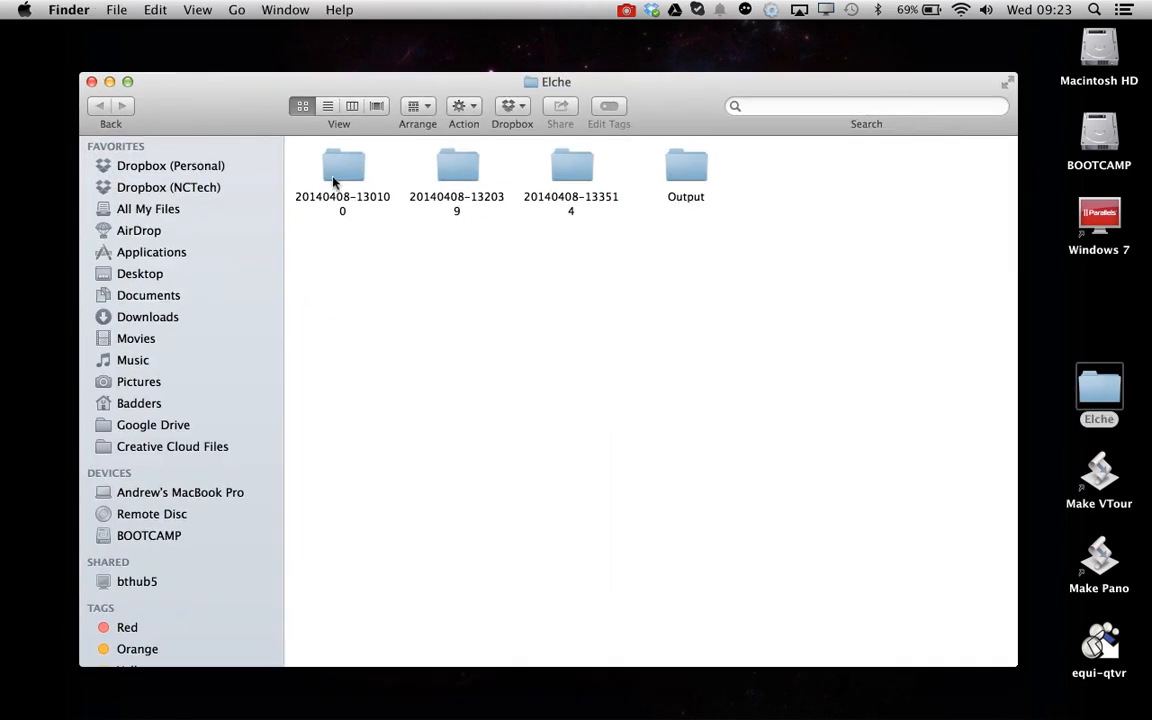
double_click(337, 175)
drag(290, 145, 965, 262)
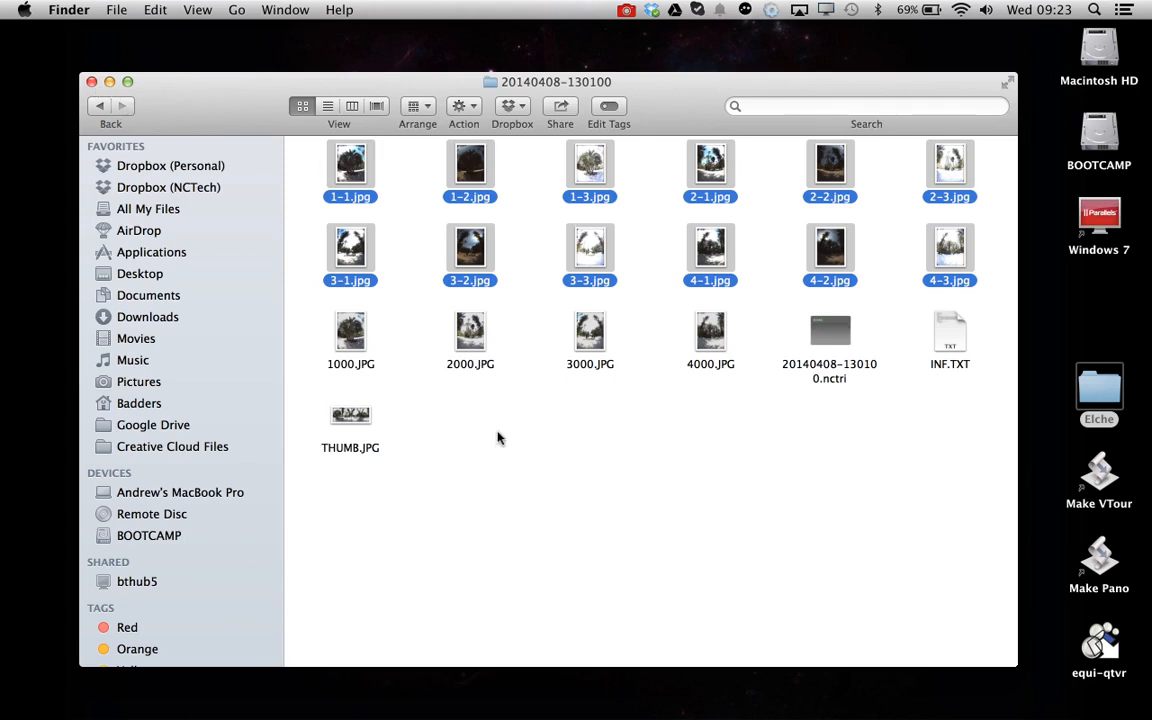
click(535, 458)
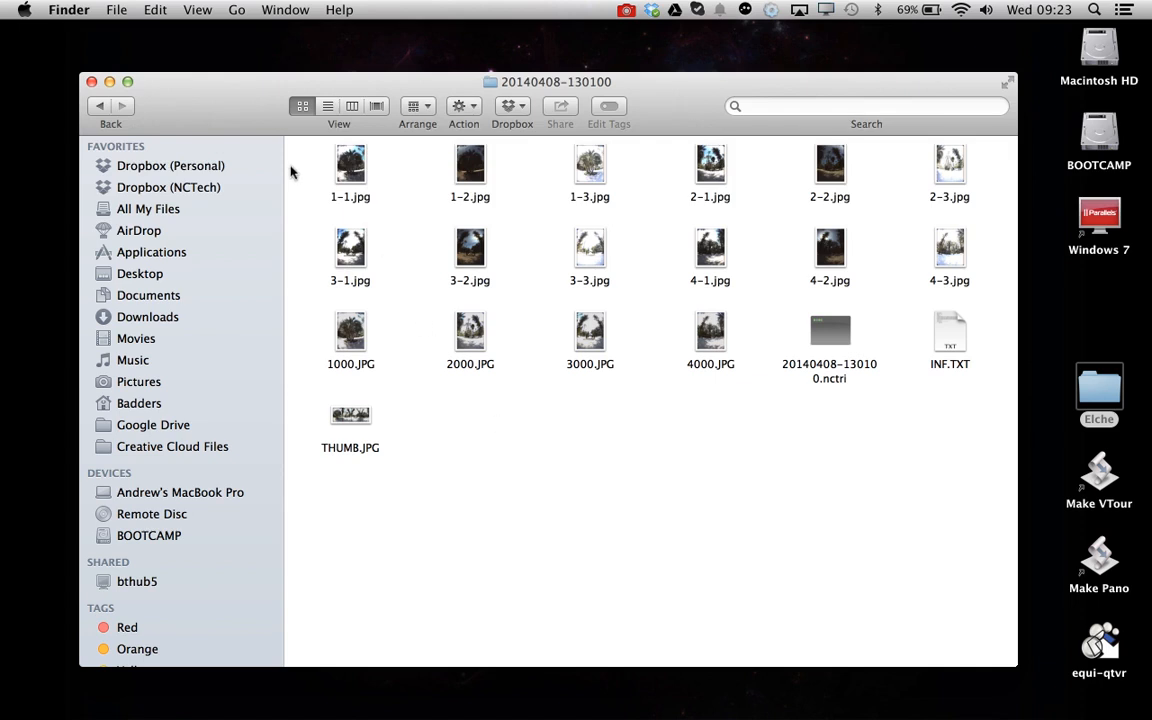
drag(292, 170, 968, 284)
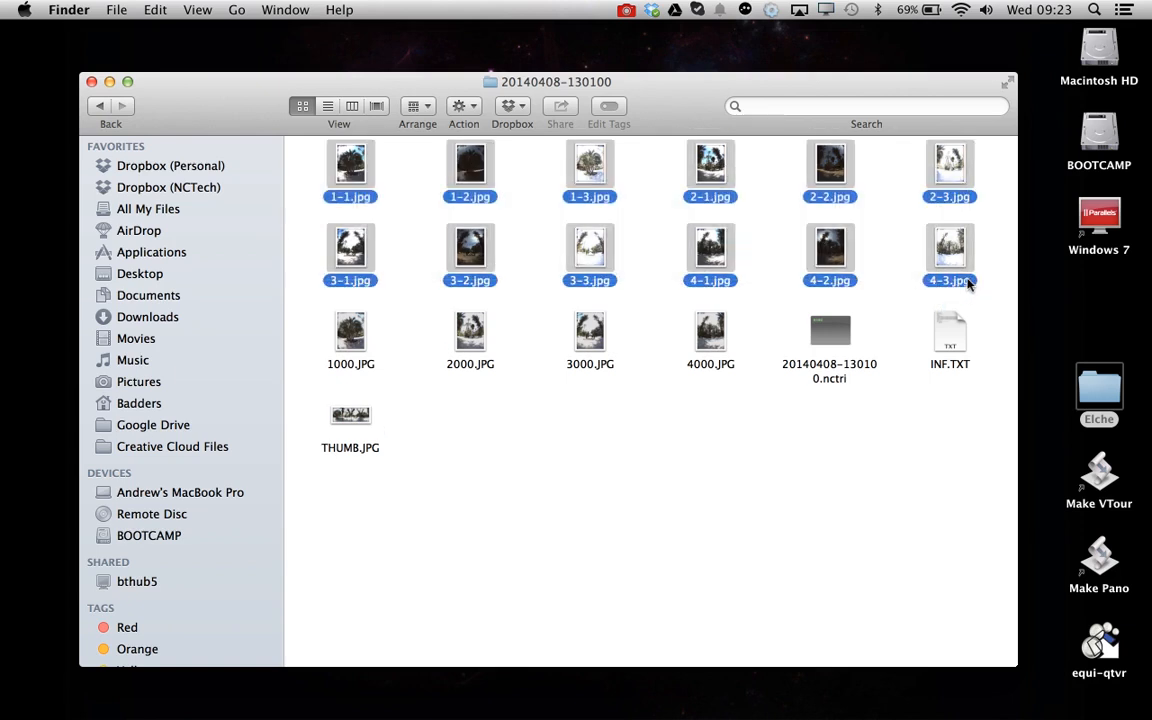
click(91, 81)
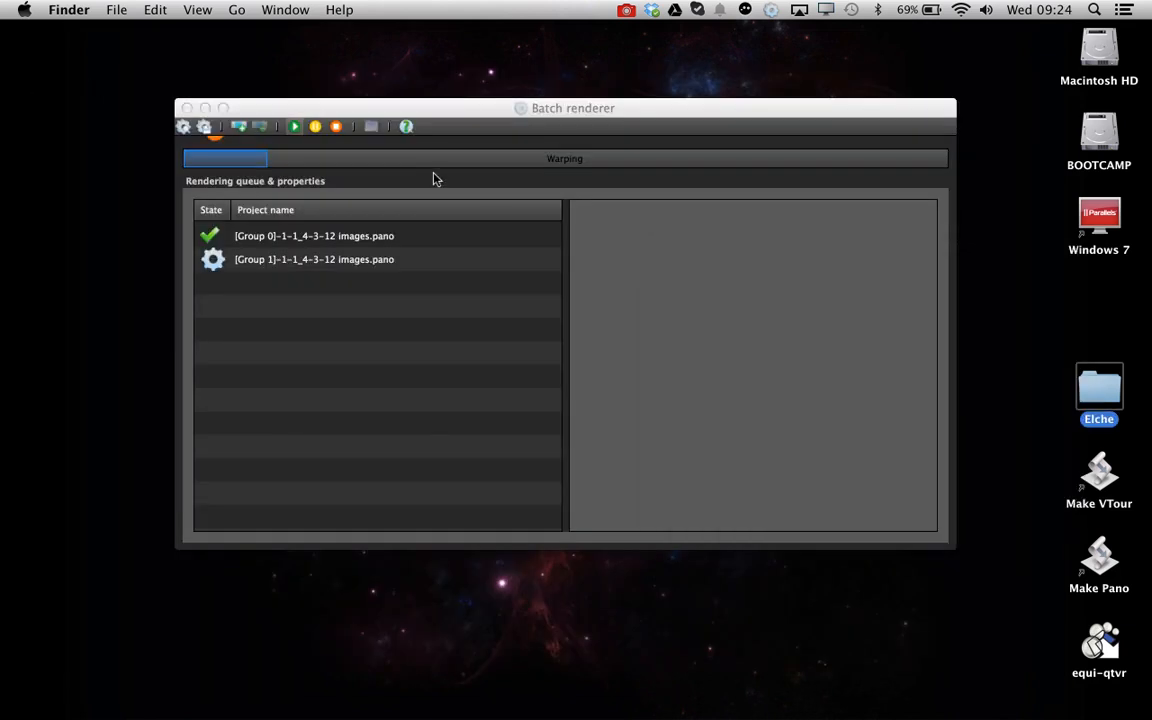
Open the rendered 20140408-130100.jpg from the Elche Output folder in Preview
double_click(1127, 388)
click(688, 160)
double_click(688, 160)
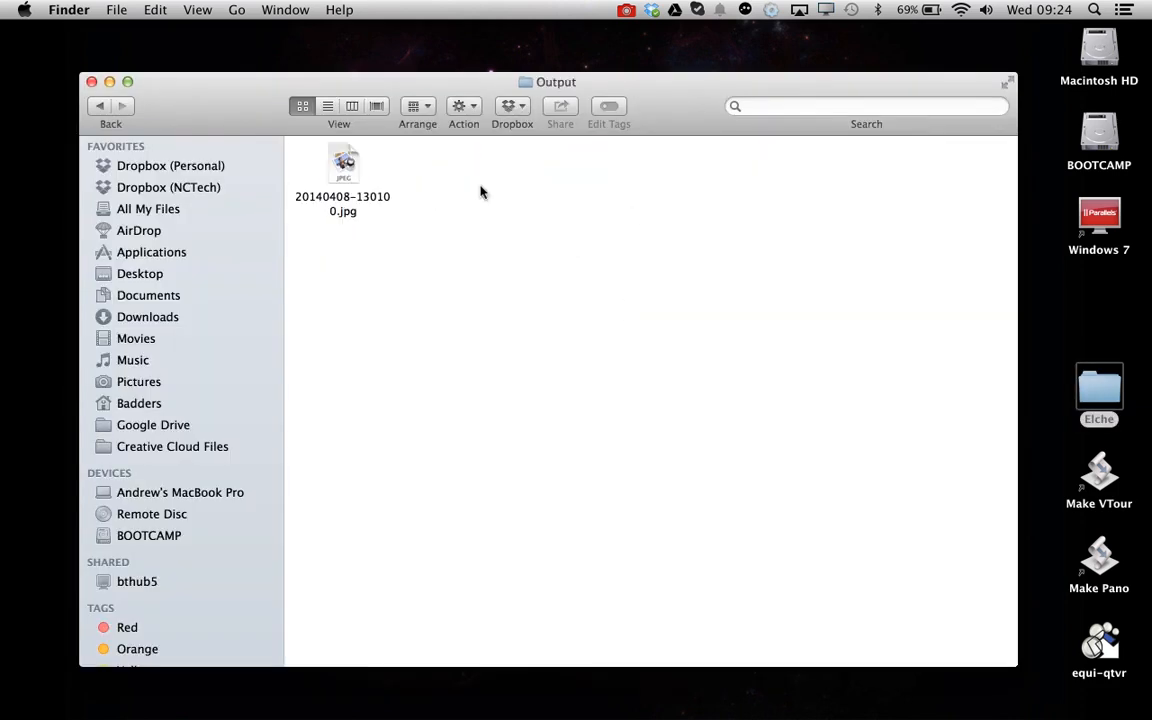
double_click(345, 170)
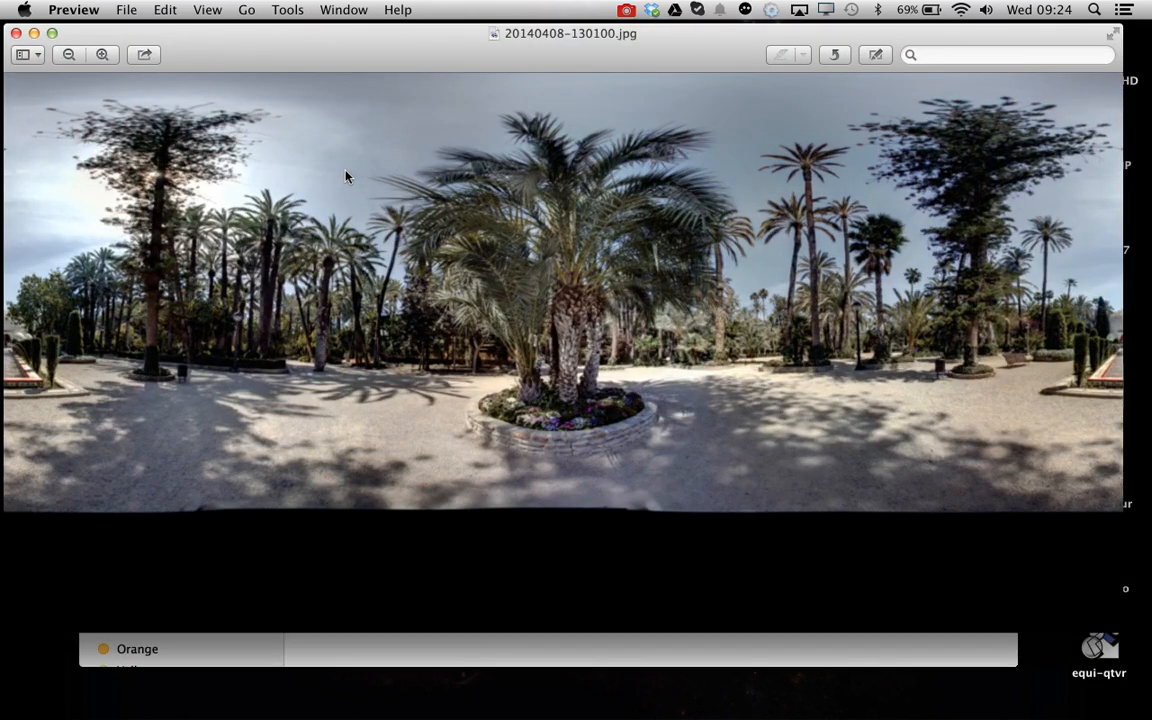